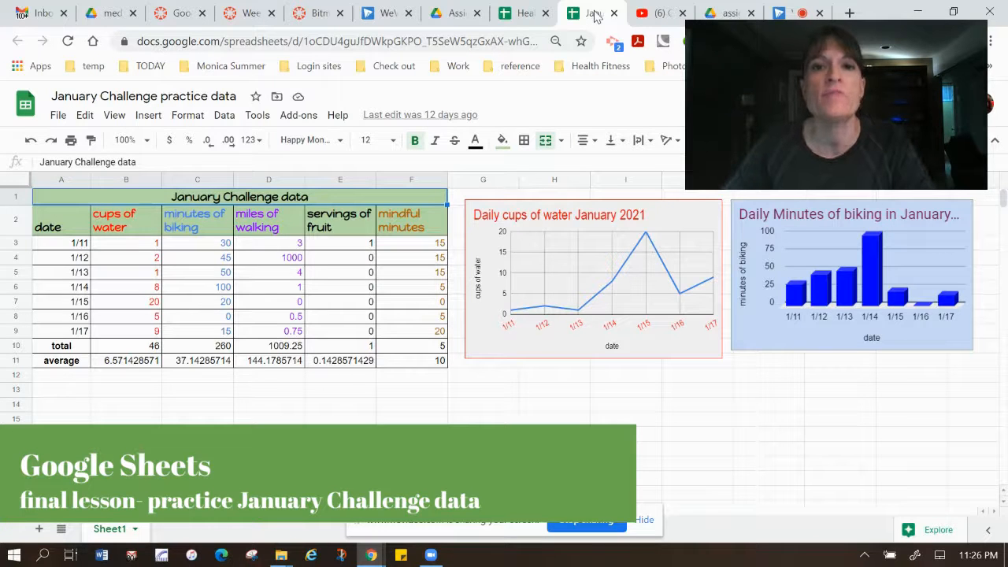
Step: Switch to the Health Fitness practice spreadsheet and format the averages in row 11 with the Number format
click(531, 22)
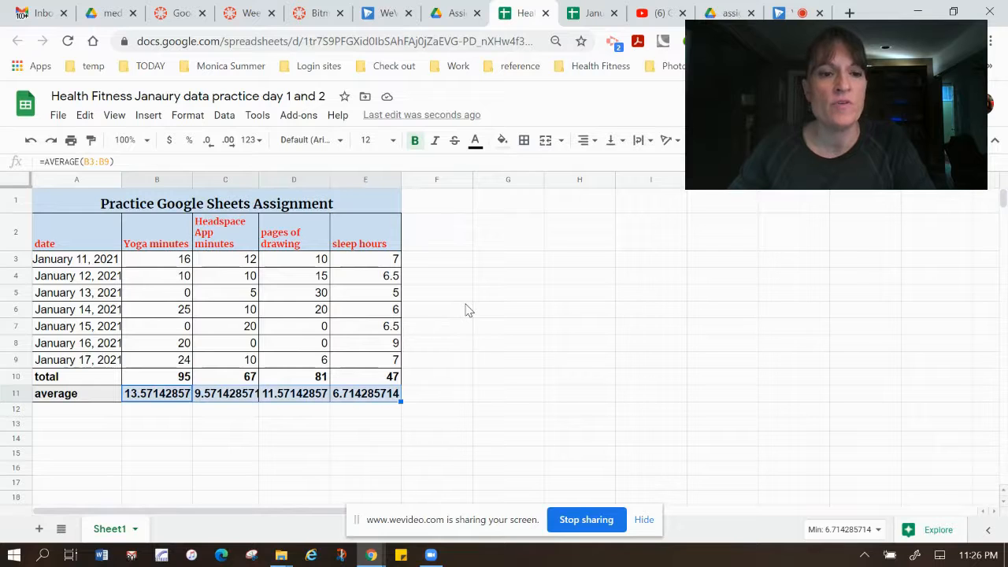
click(189, 118)
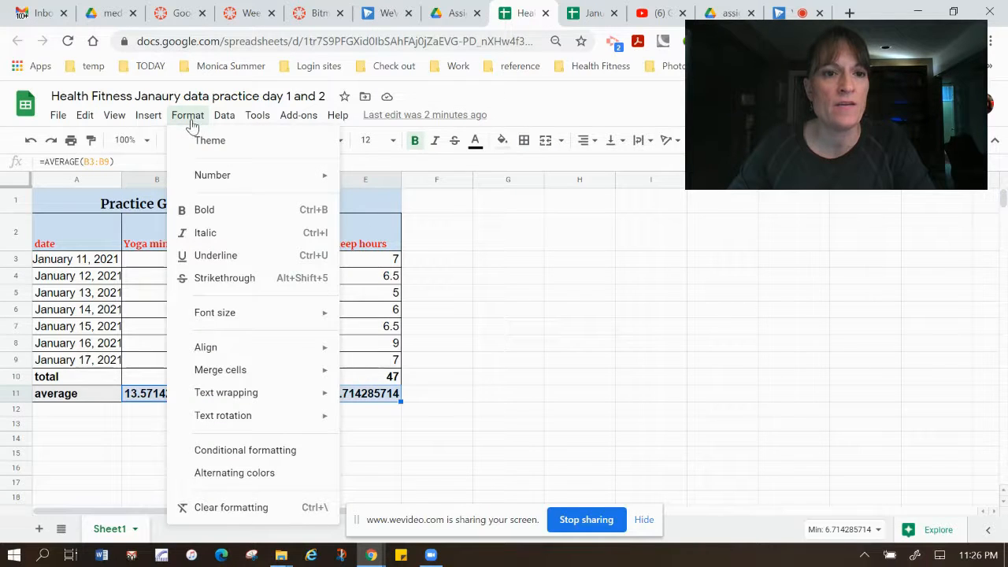
mouse_move(200, 174)
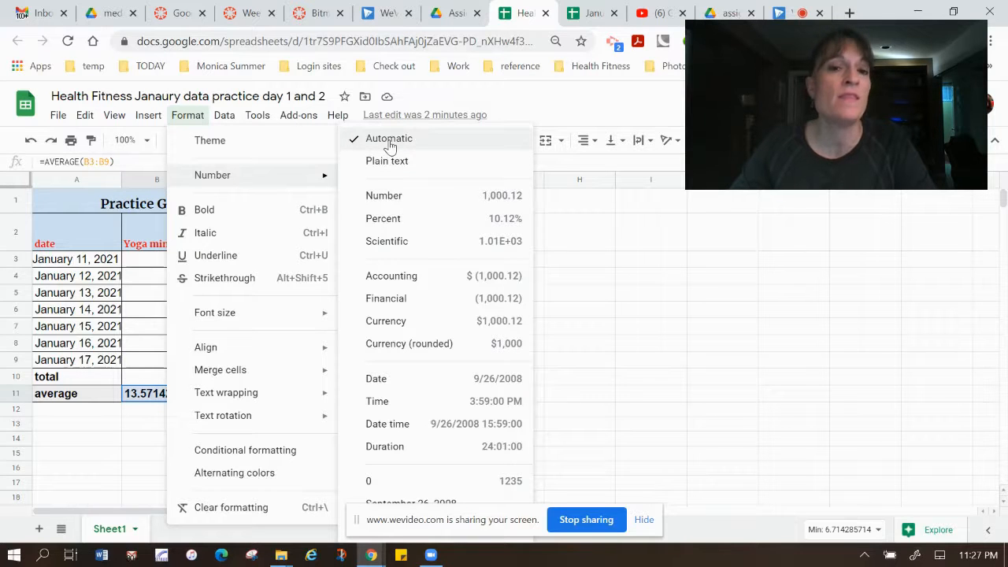
click(390, 196)
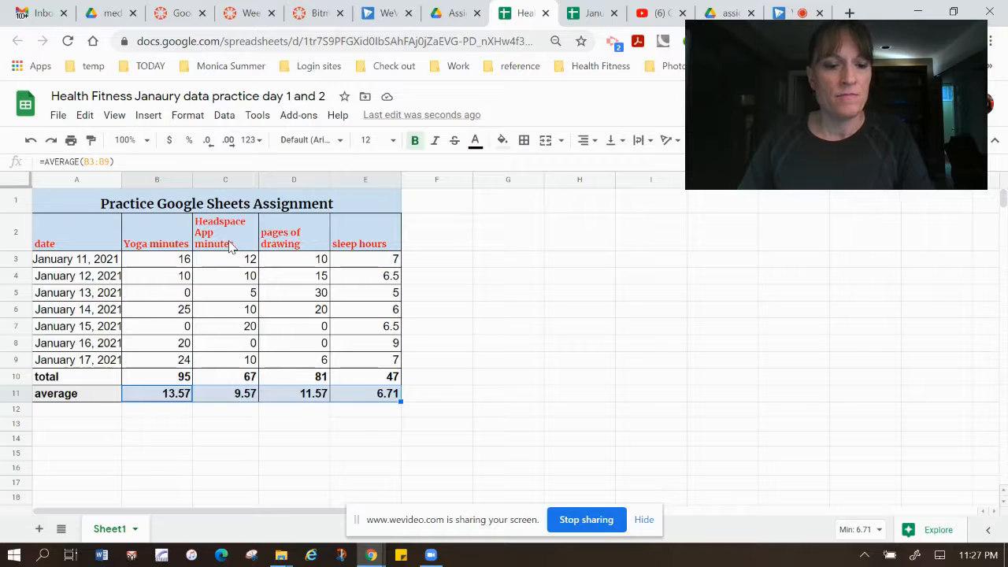
Step: Insert a chart from the date and Headspace App minutes columns, covering rows 2 to 9 with their headers
drag(91, 241, 88, 364)
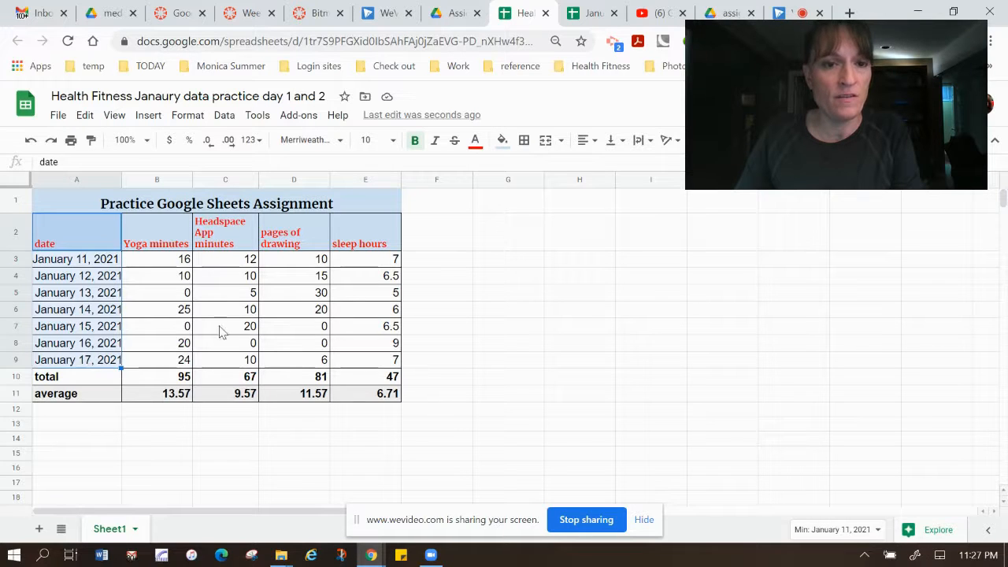
drag(226, 244, 208, 364)
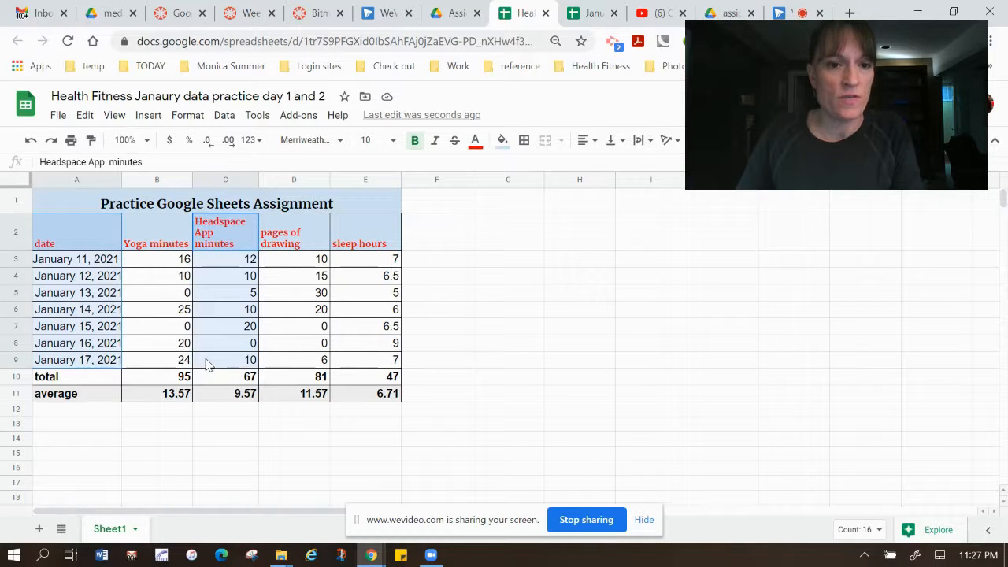
drag(208, 364, 208, 364)
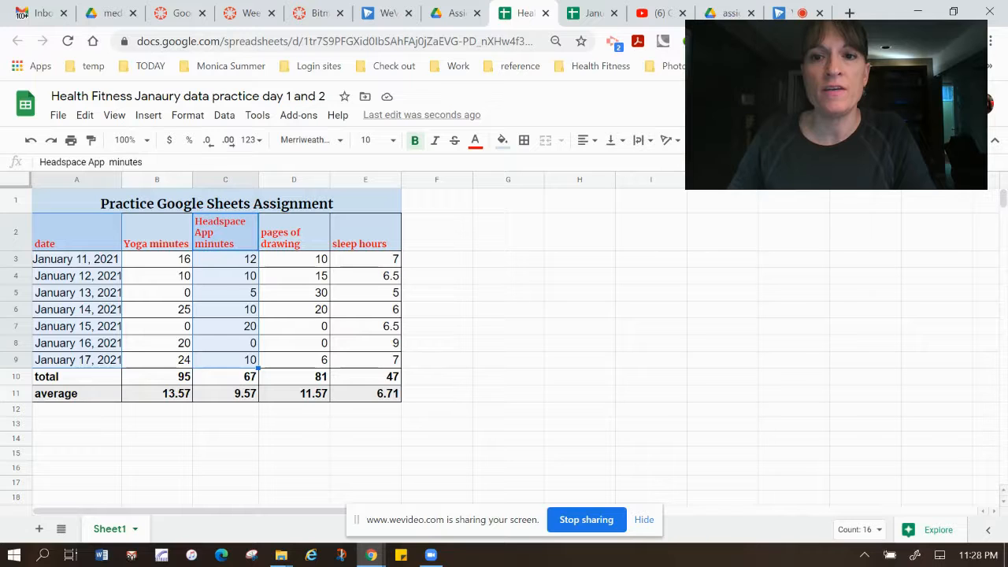
click(737, 140)
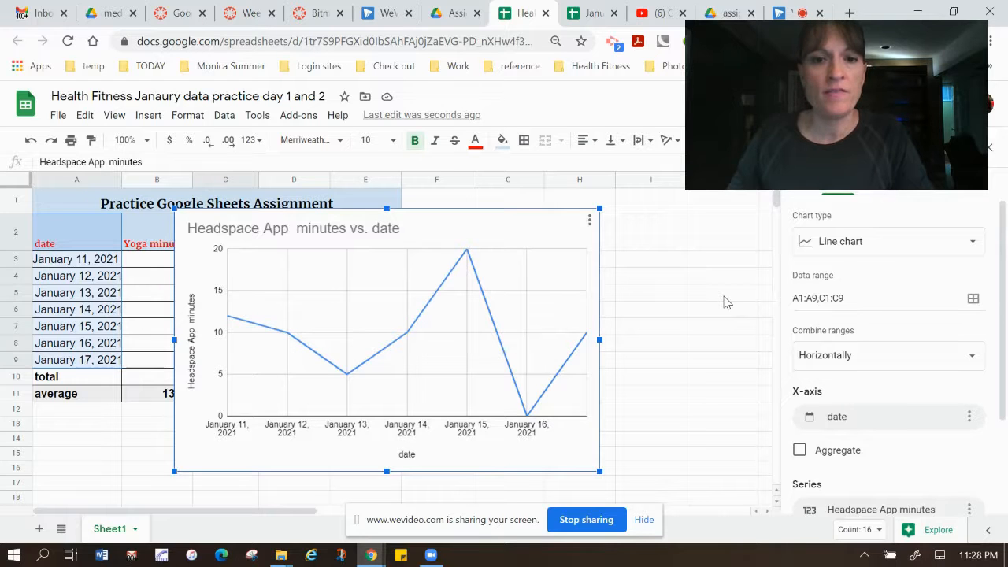
Step: Change the Headspace chart to a stacked column chart and move it right to uncover the first data columns
click(973, 243)
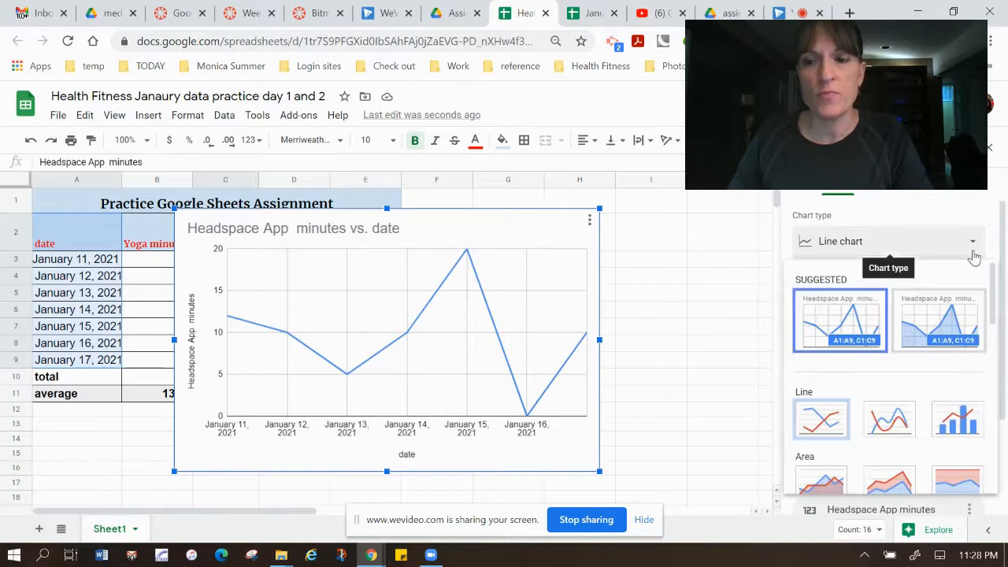
scroll(945, 355, down, 4)
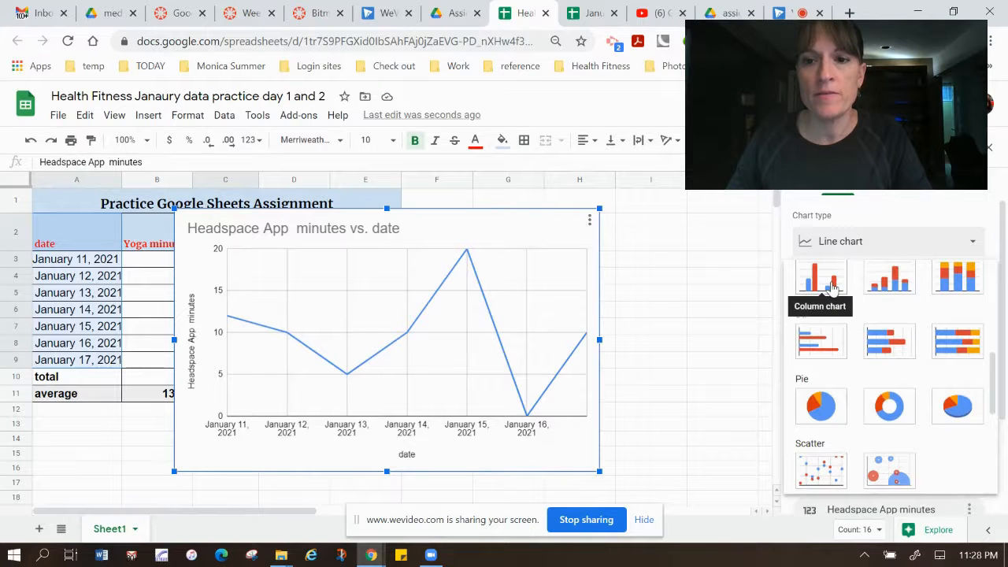
click(894, 285)
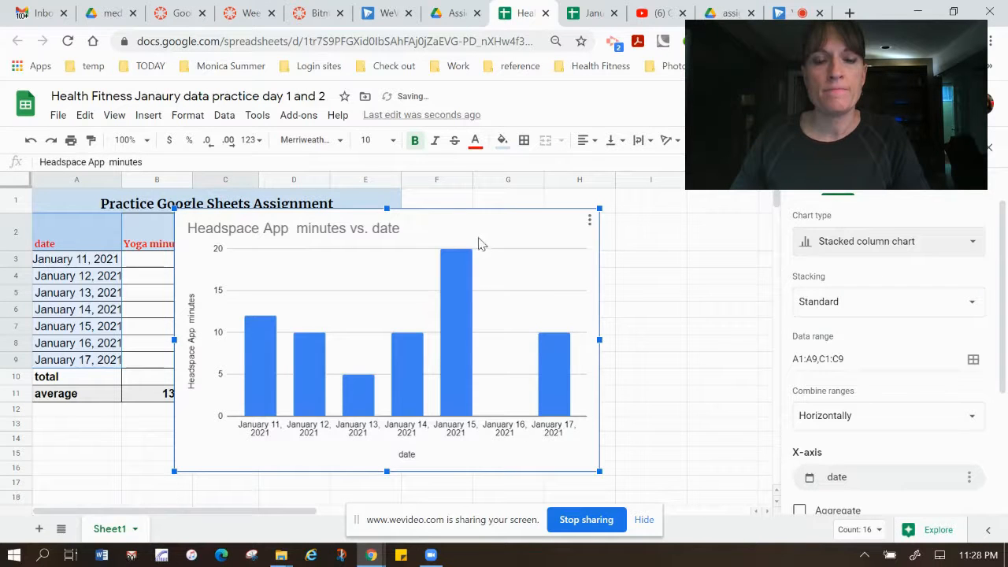
drag(484, 236, 657, 225)
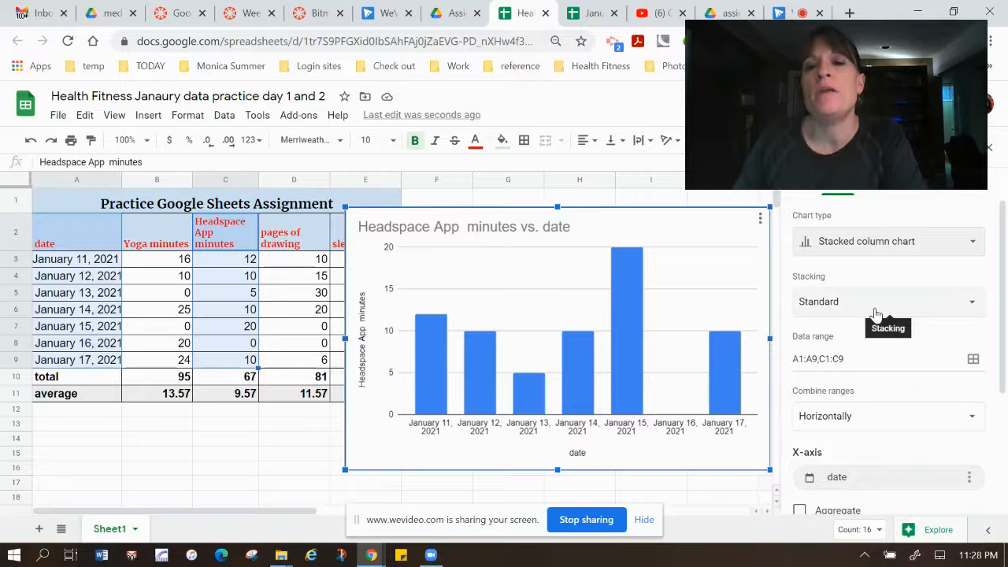
Step: Deselect the Headspace chart to close its editor, and reopen the editor from the chart
click(156, 460)
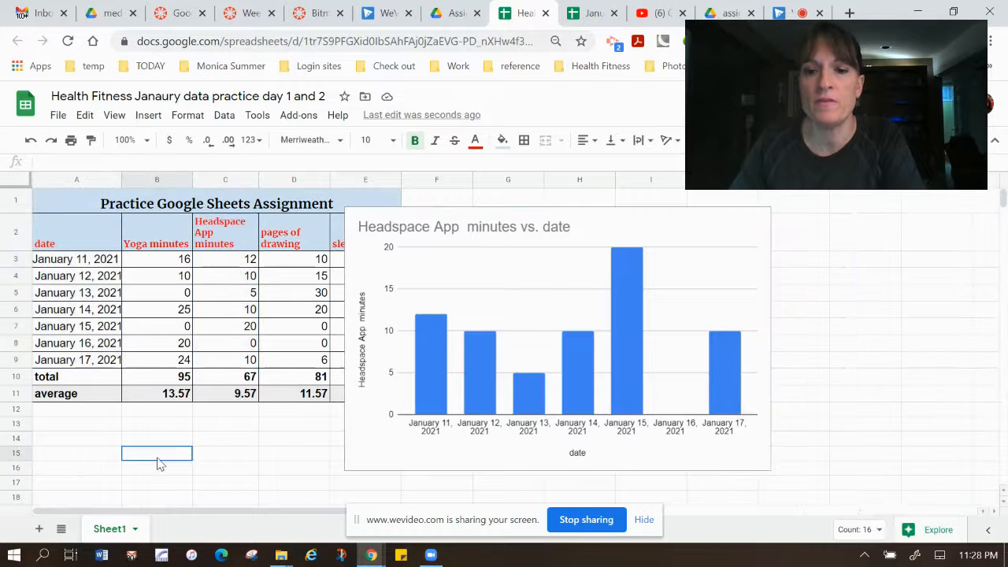
click(529, 324)
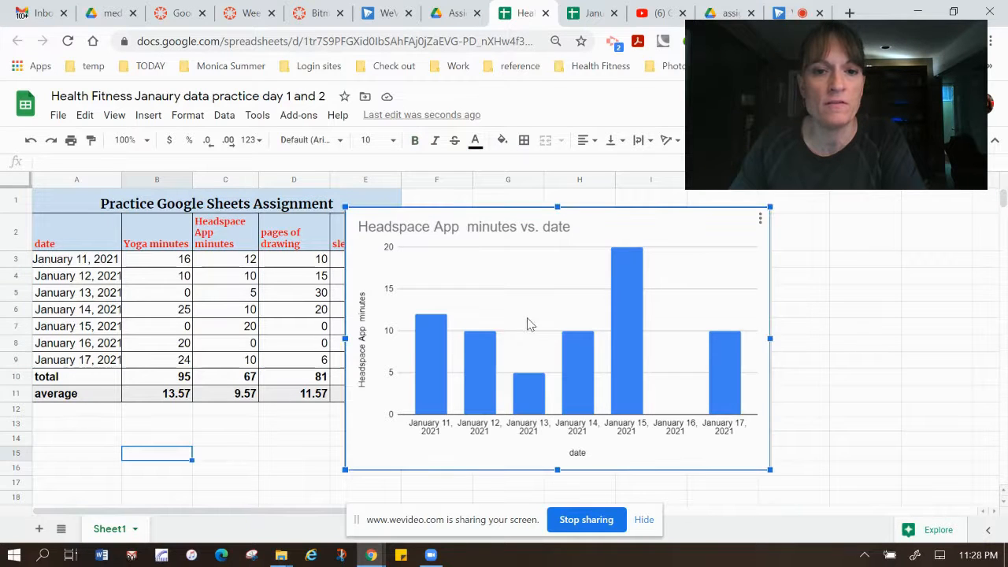
double_click(529, 324)
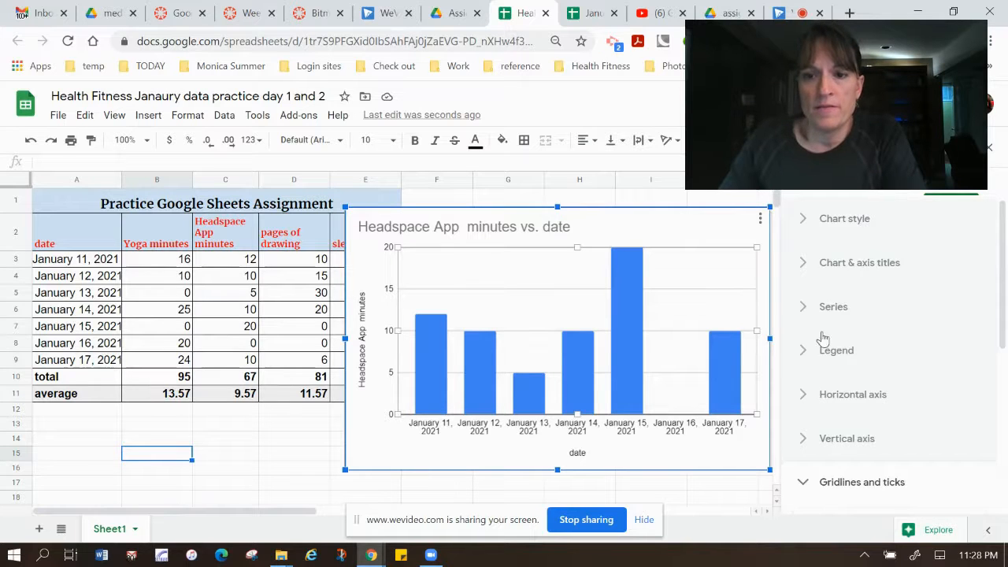
Step: Add date labels to the chart's Headspace App minutes series and remove them again
click(840, 193)
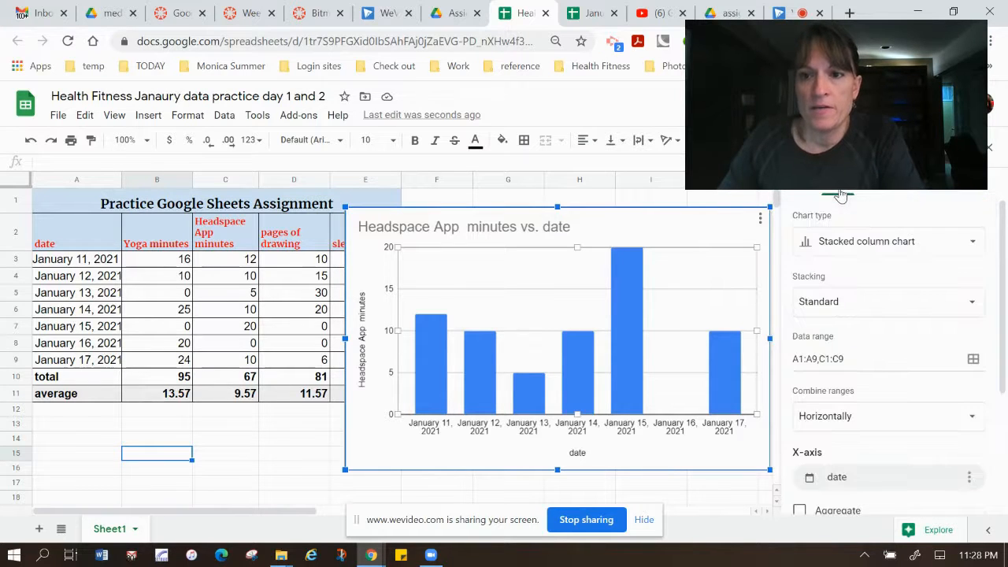
scroll(859, 339, down, 3)
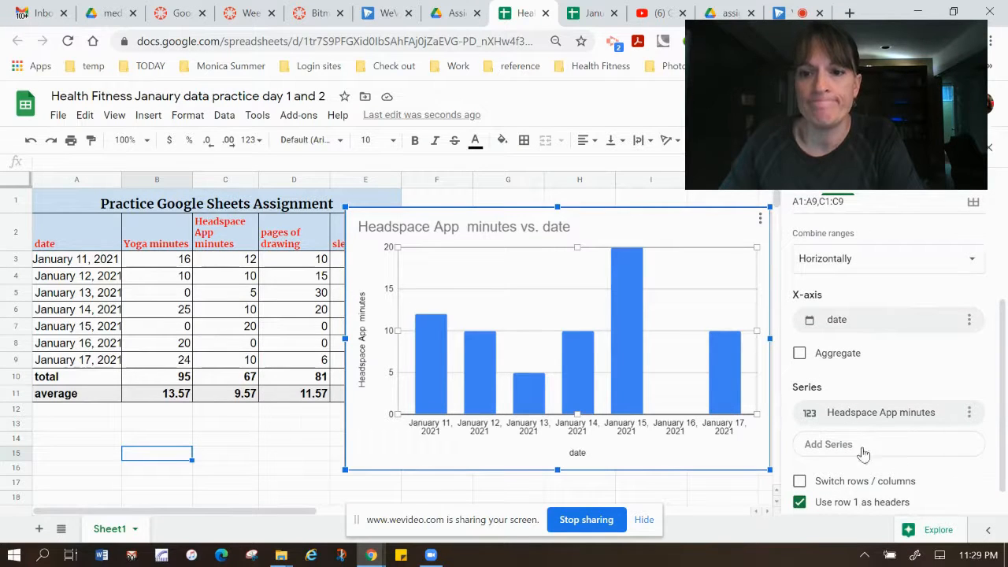
click(970, 413)
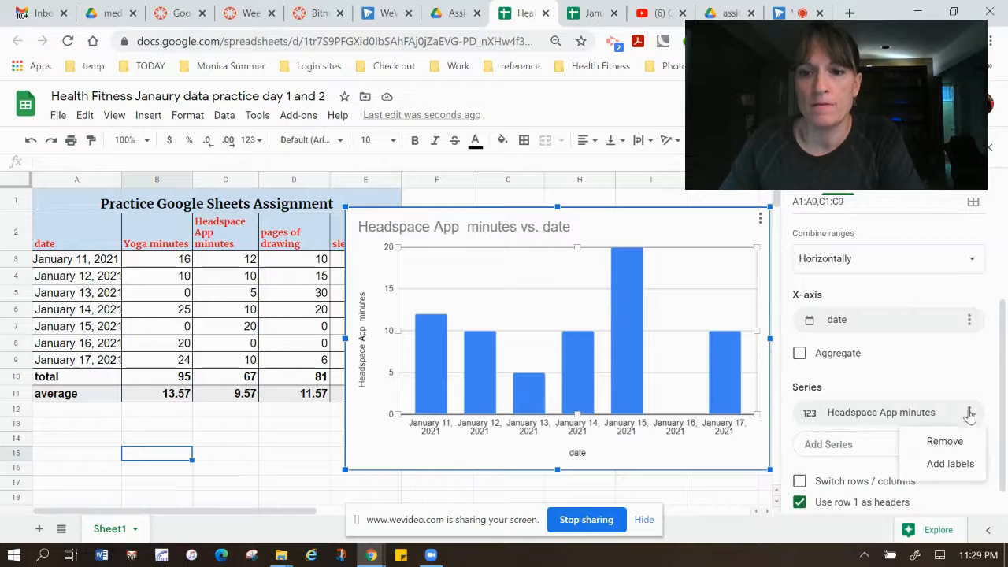
click(949, 464)
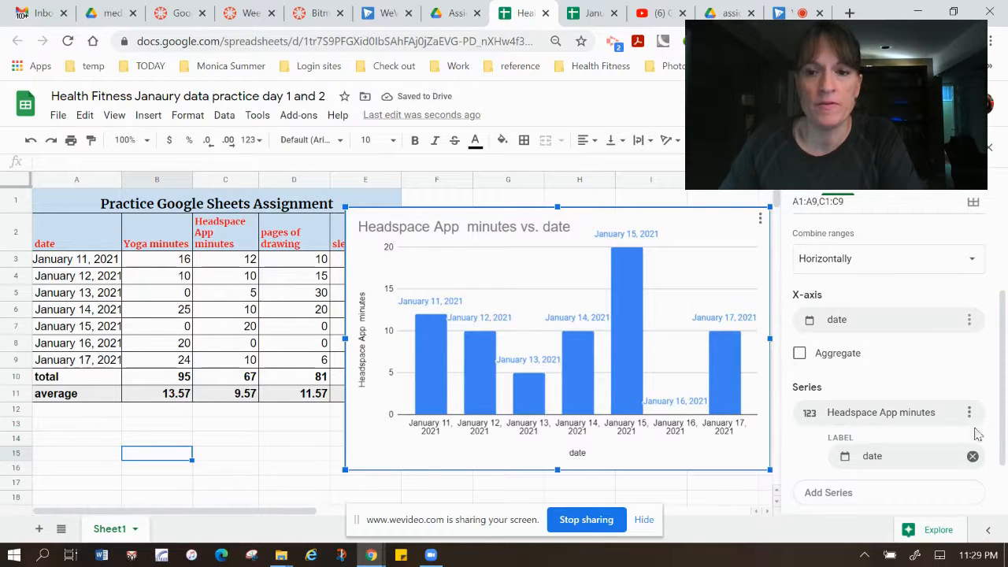
click(973, 457)
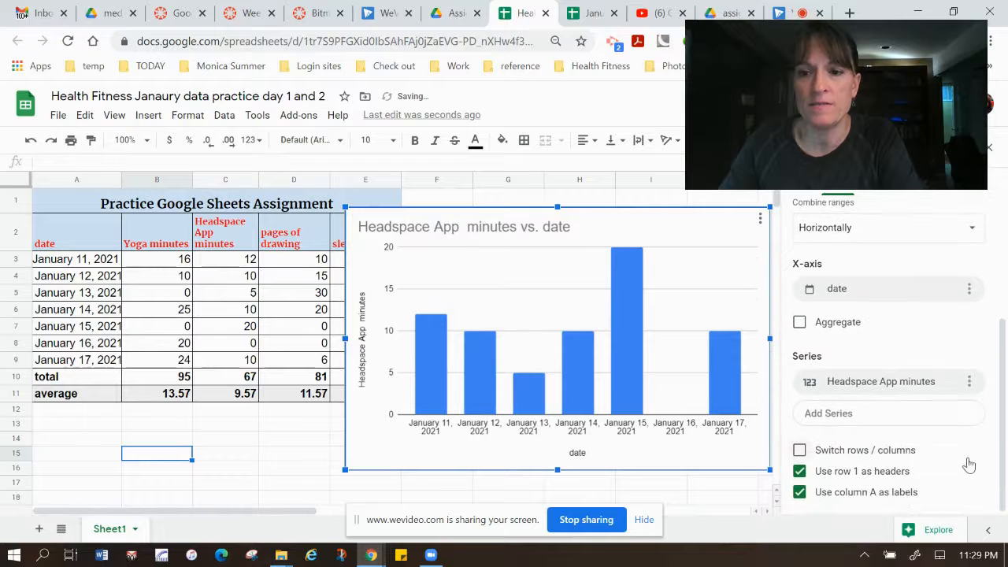
scroll(968, 463, up, 2)
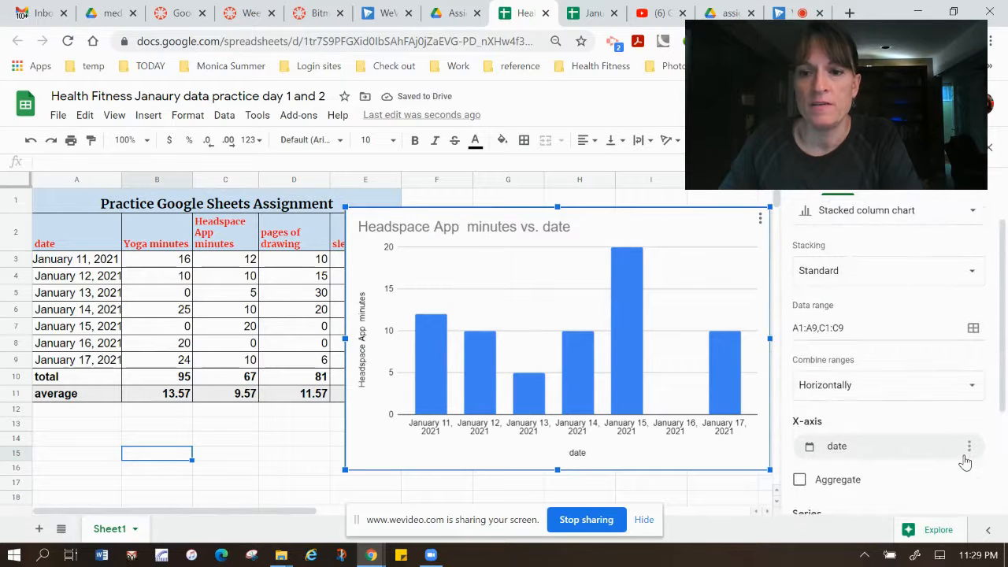
scroll(967, 463, up, 1)
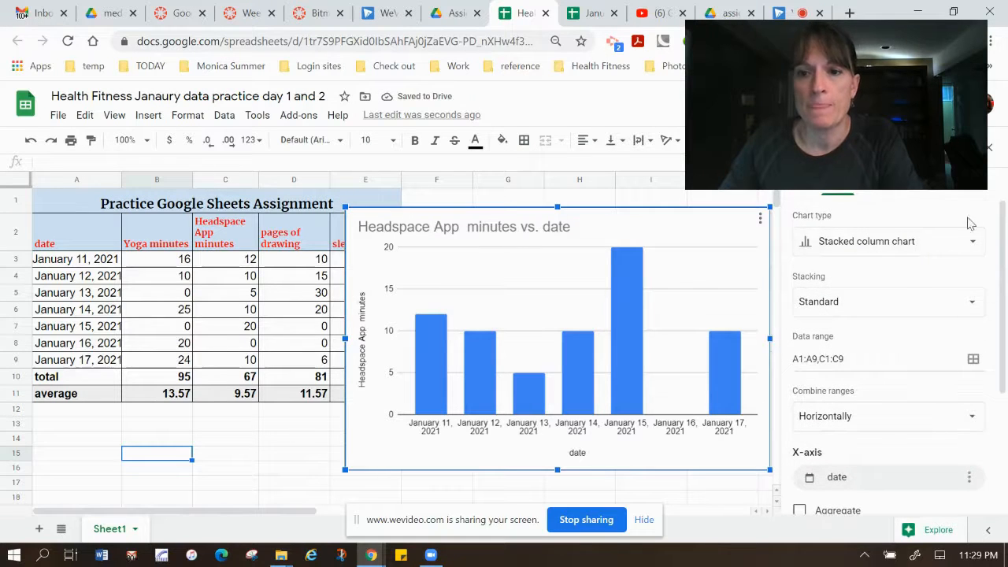
Step: Format the chart's horizontal axis labels in Comic Sans MS, purple, at font size 14
click(962, 195)
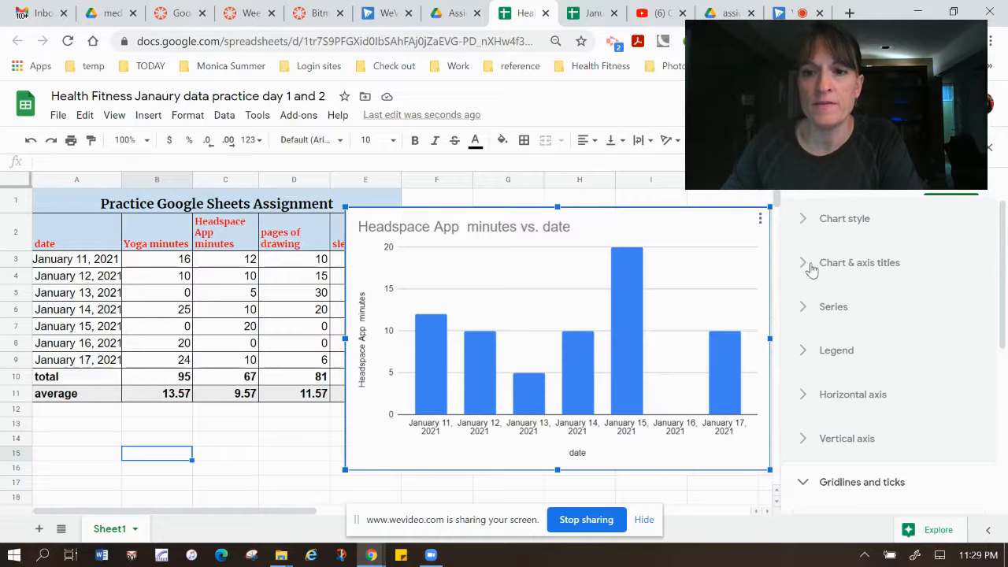
click(802, 394)
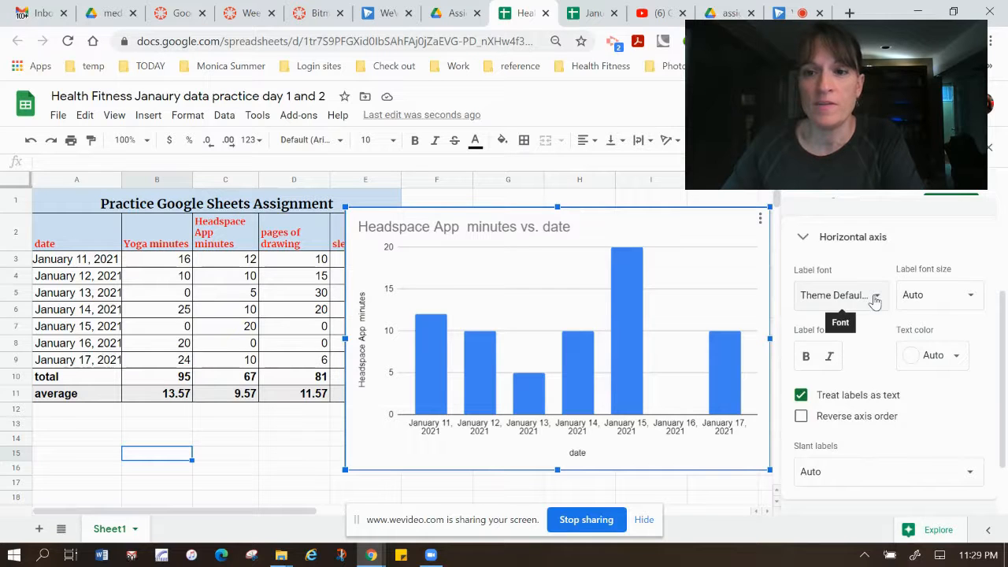
click(876, 299)
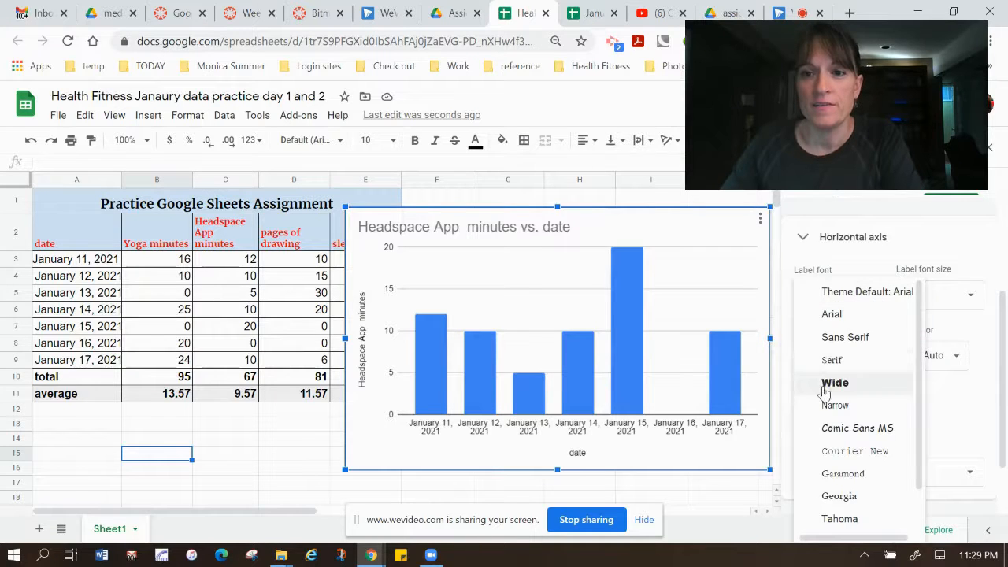
click(832, 428)
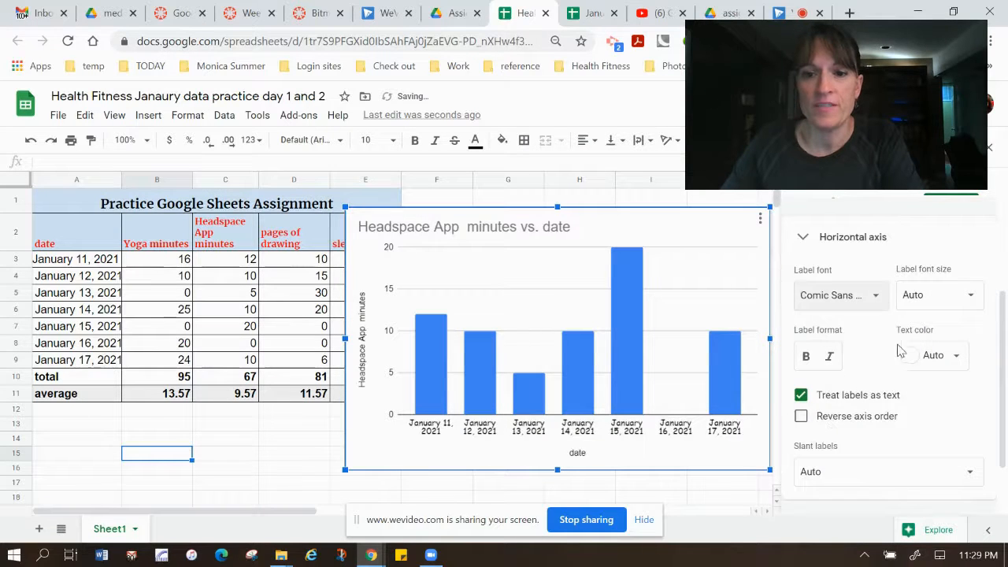
click(959, 357)
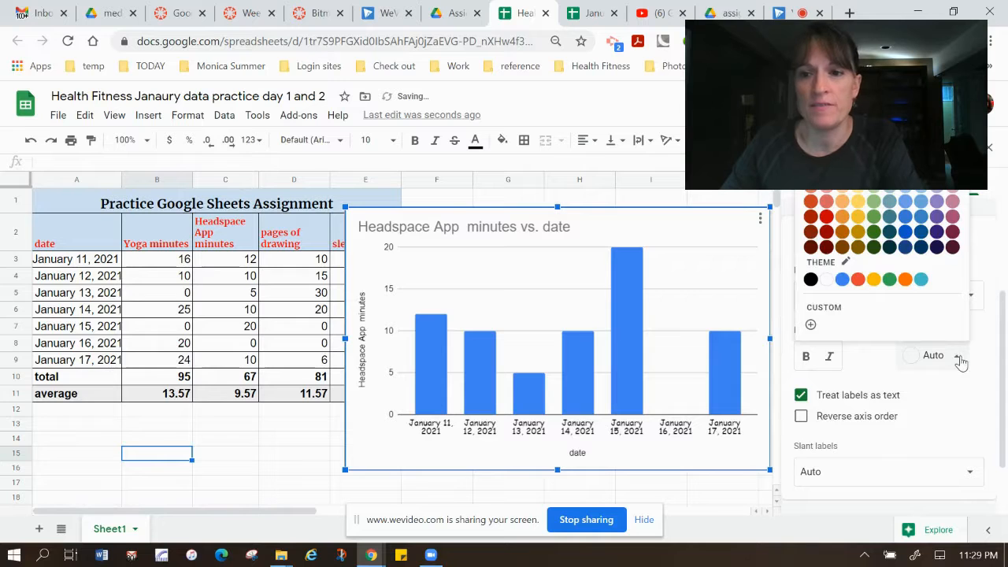
click(934, 218)
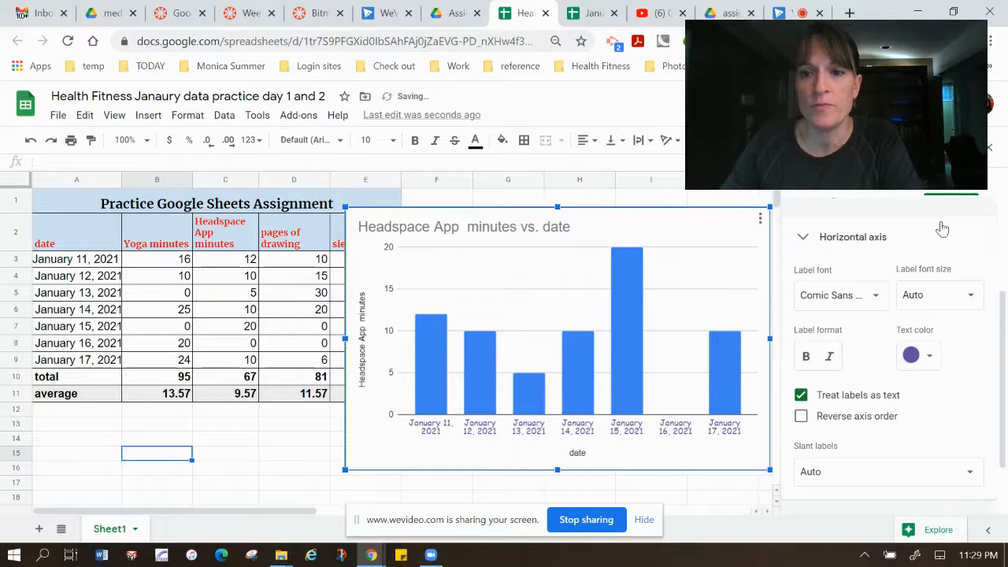
click(972, 298)
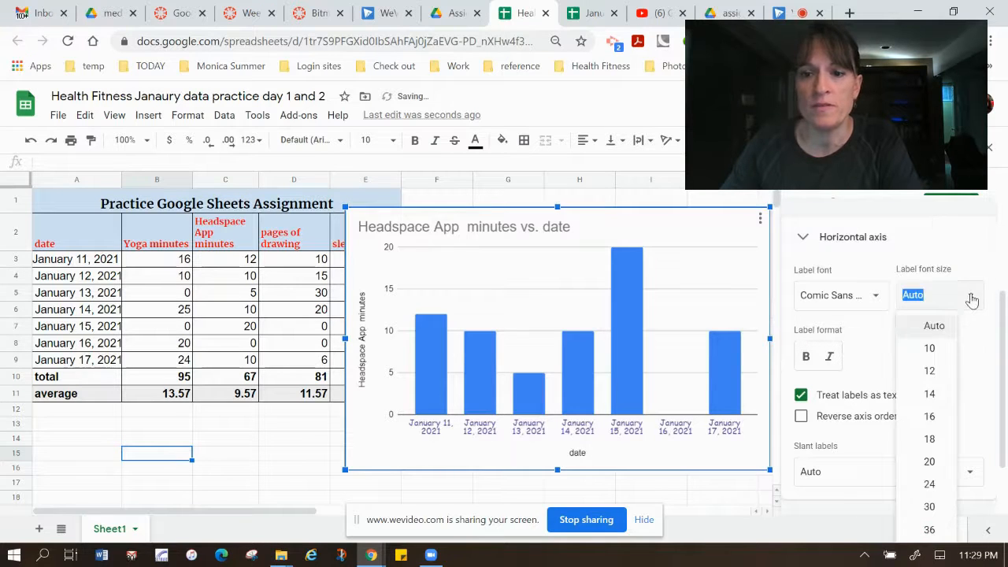
click(934, 390)
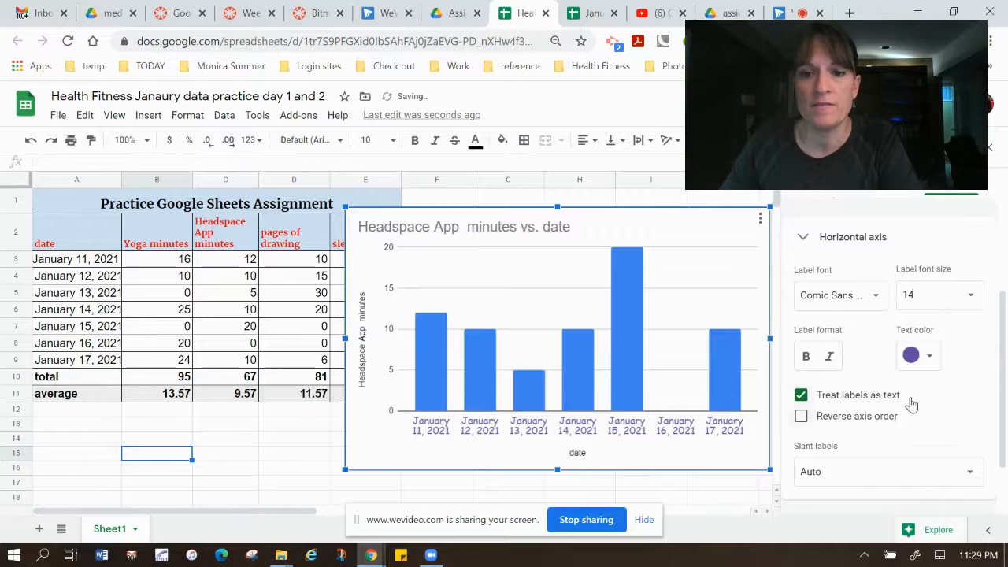
Step: Slant the horizontal axis labels by 30° and collapse the horizontal axis settings
scroll(912, 403, down, 1)
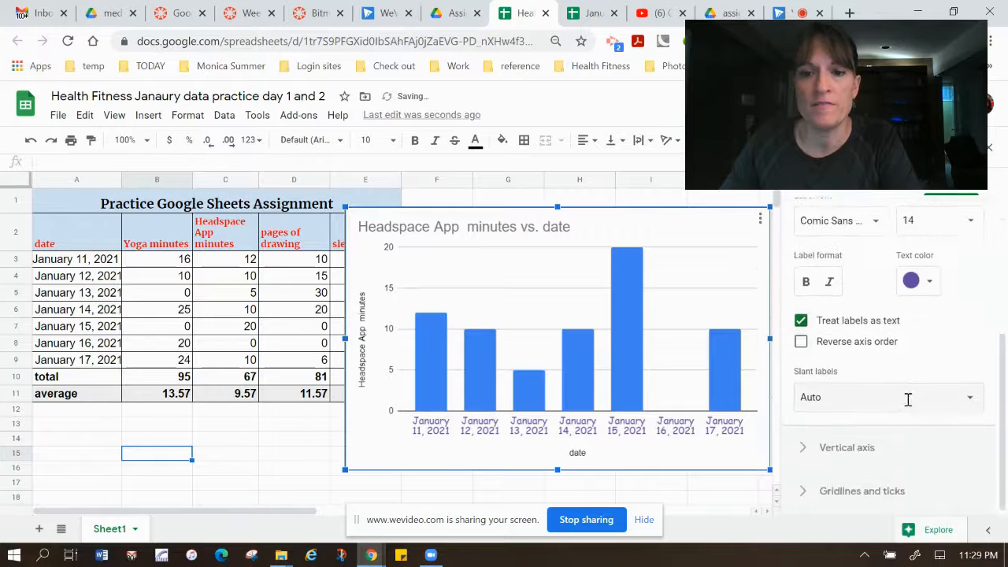
click(967, 405)
click(837, 476)
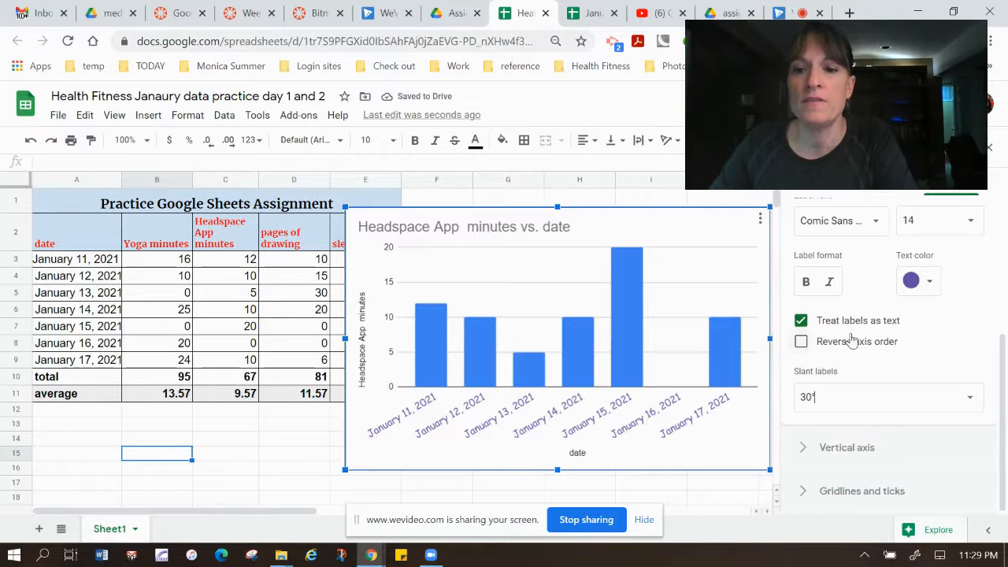
scroll(855, 339, up, 3)
click(804, 323)
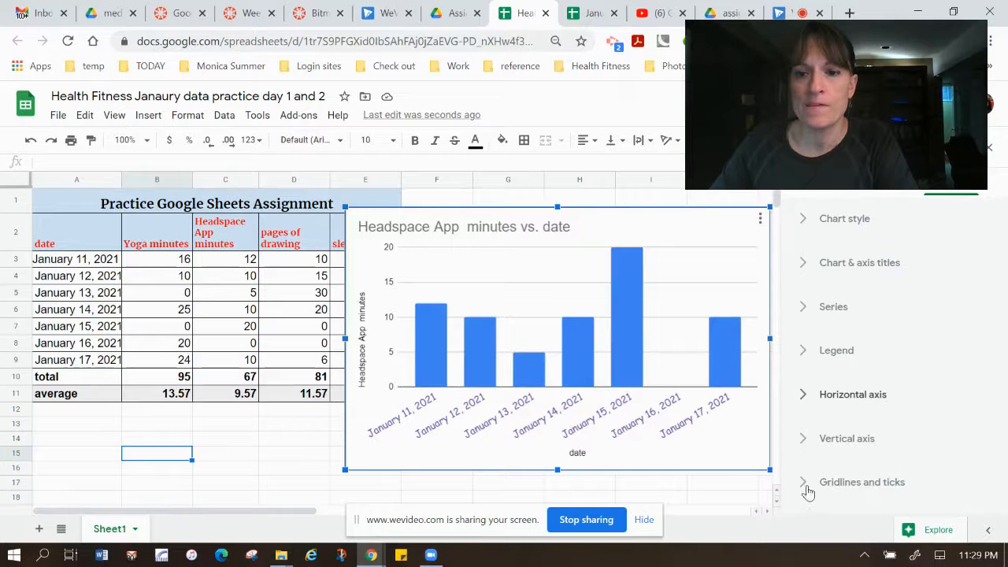
Step: Format the chart's vertical axis labels in Serif at font size 14 and collapse the vertical axis settings
click(810, 448)
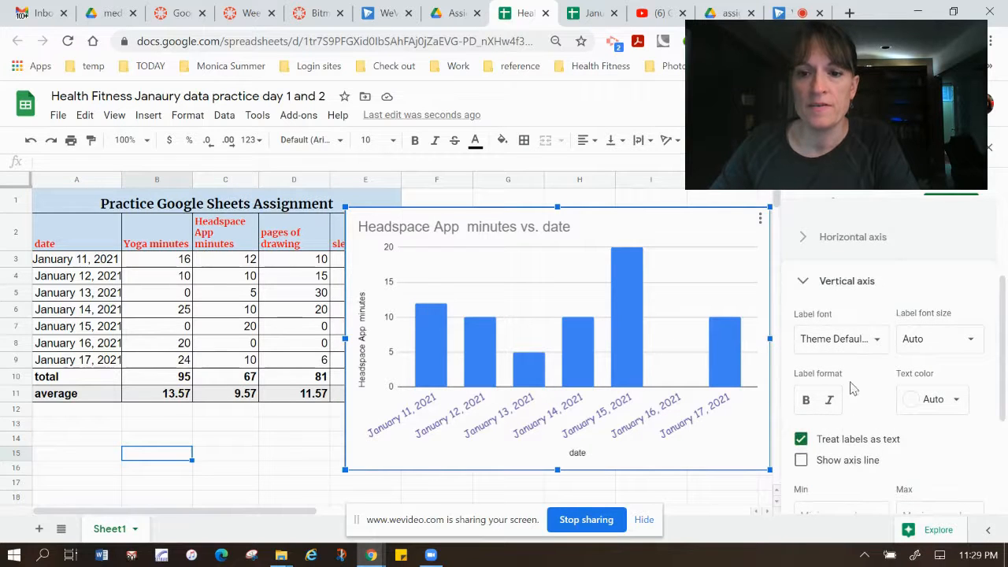
click(865, 357)
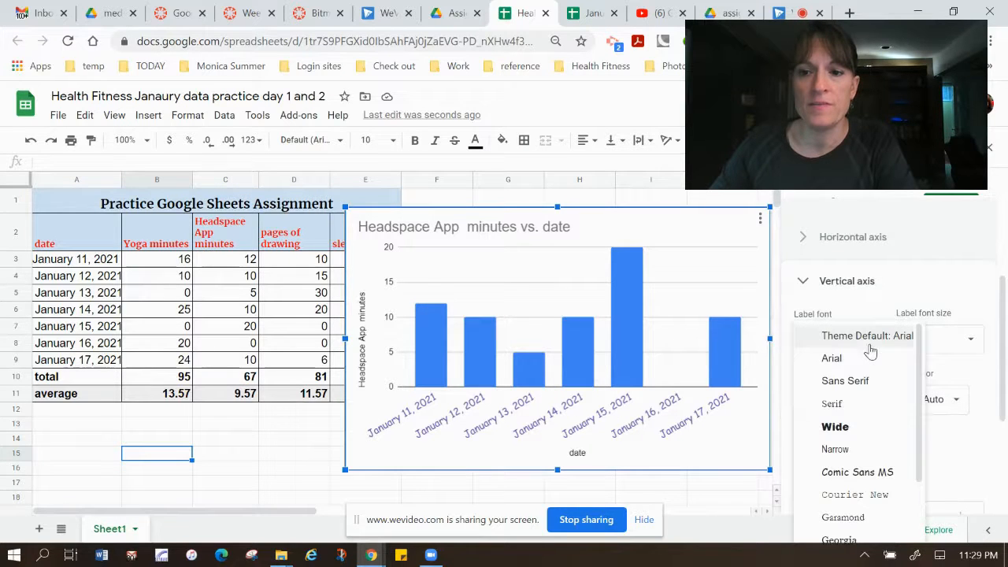
click(847, 402)
click(955, 345)
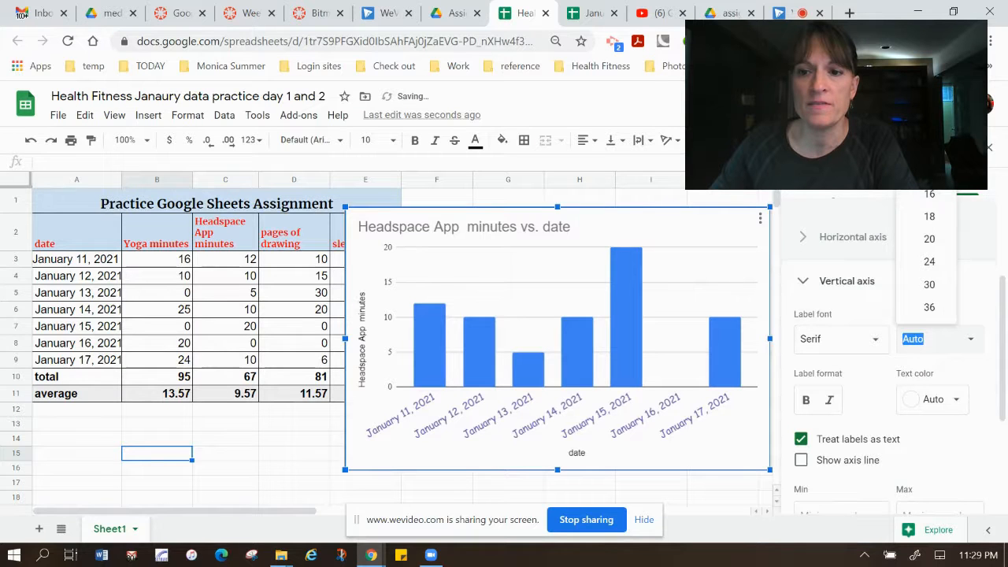
text(12)
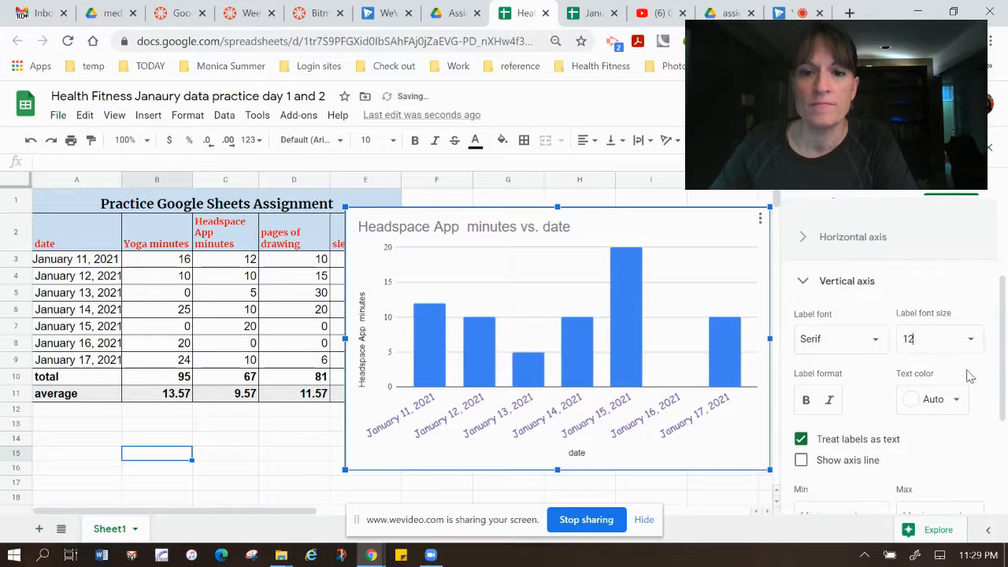
click(969, 340)
text(14)
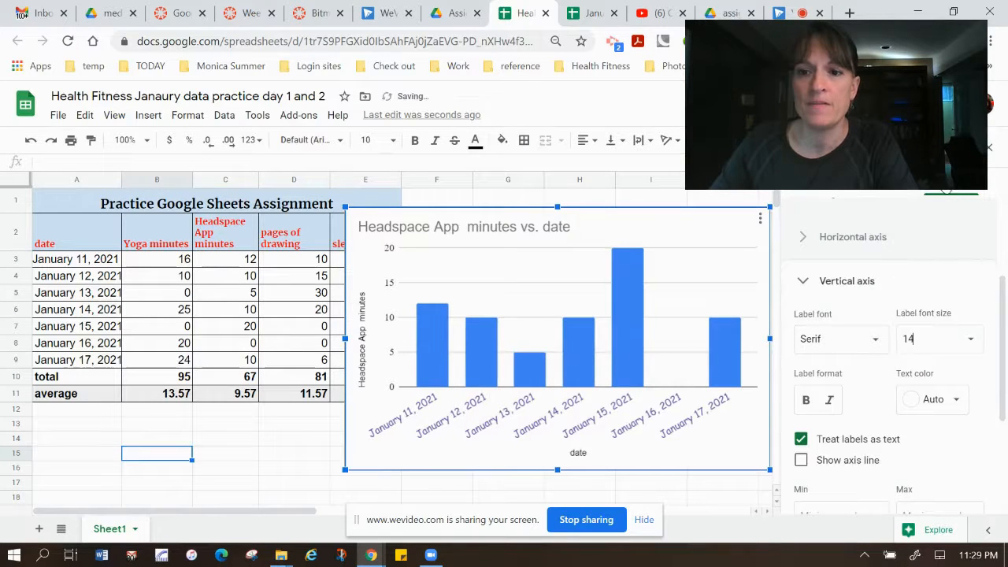
click(804, 282)
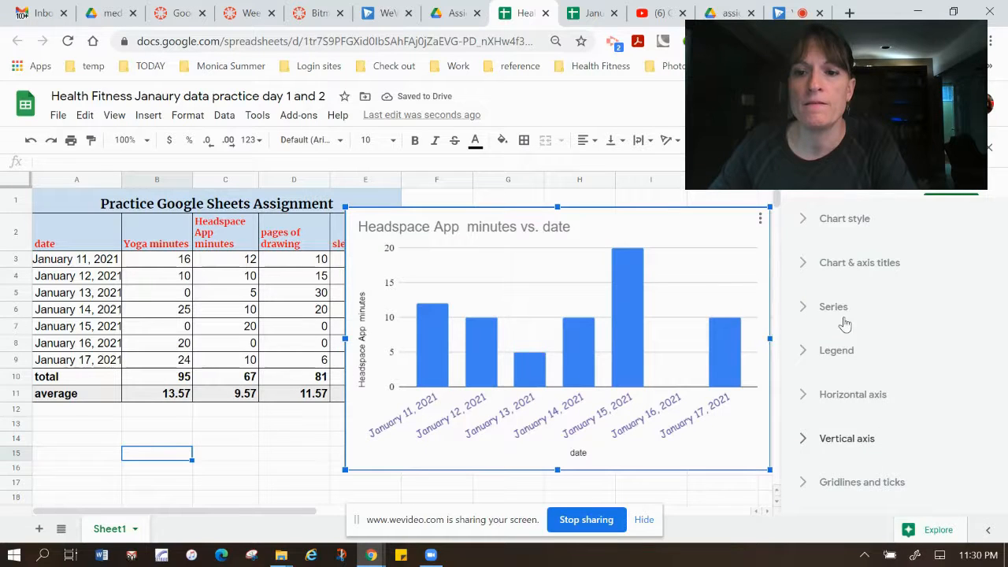
Step: Give the Headspace chart a red border and a light green background
click(803, 220)
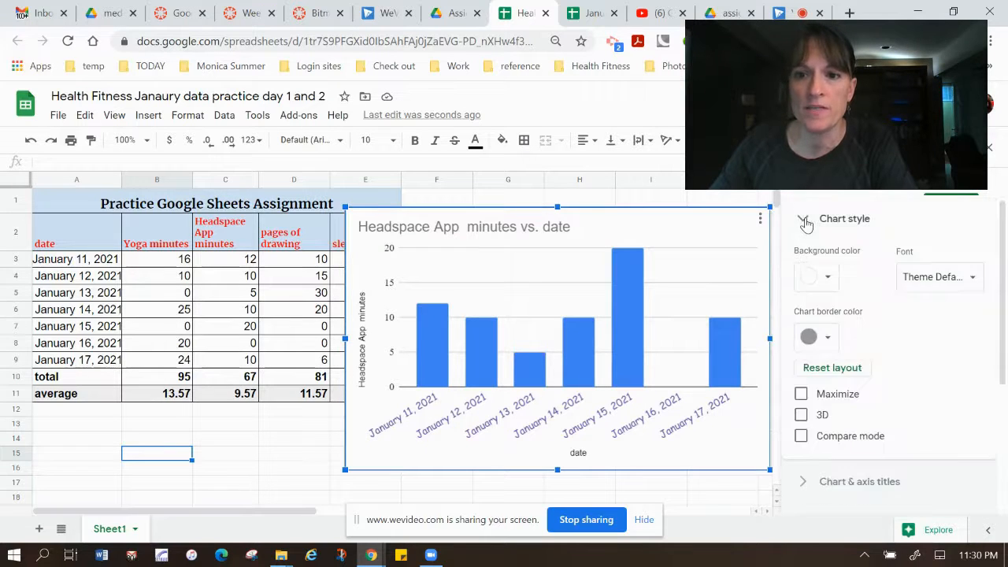
click(829, 337)
click(827, 414)
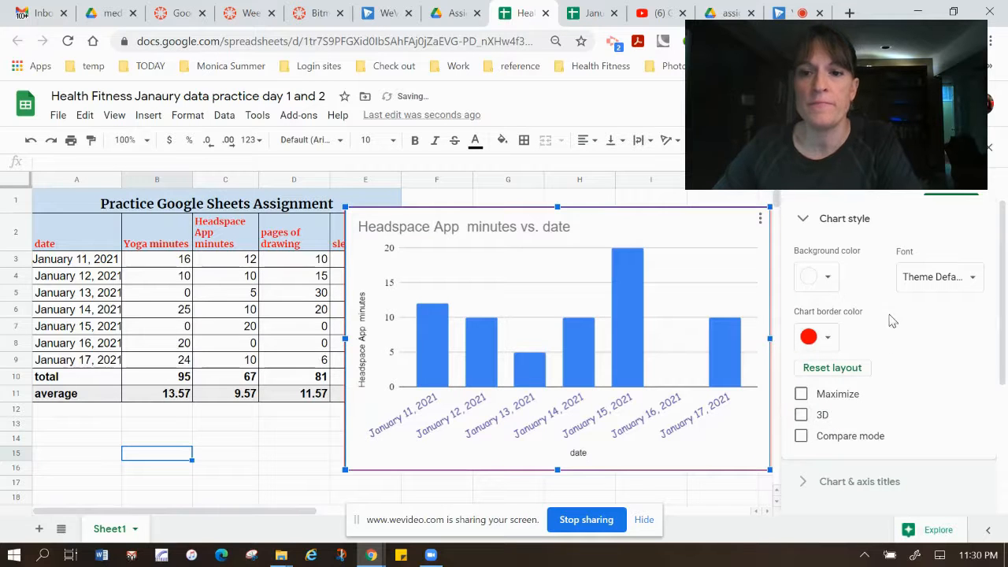
click(828, 278)
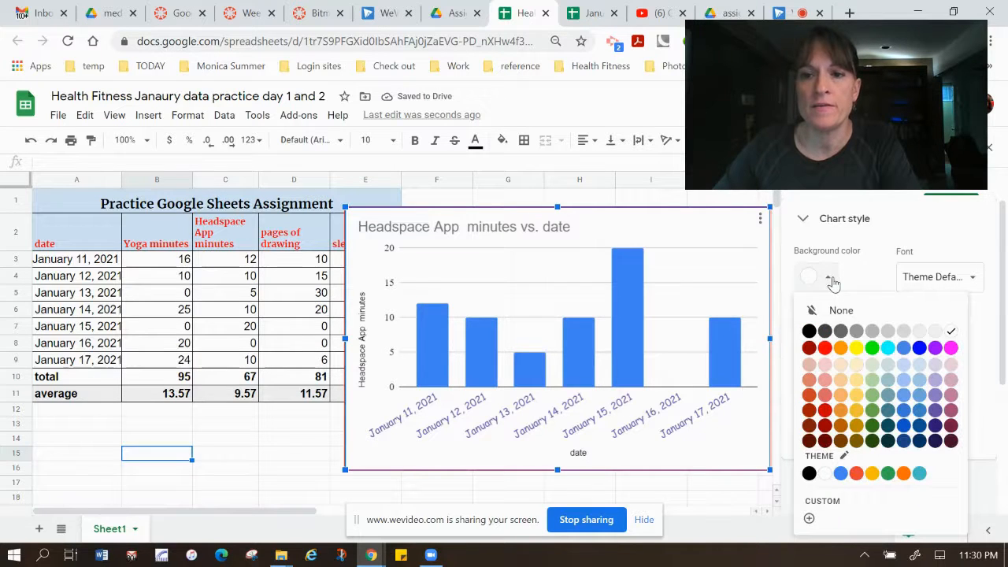
click(875, 382)
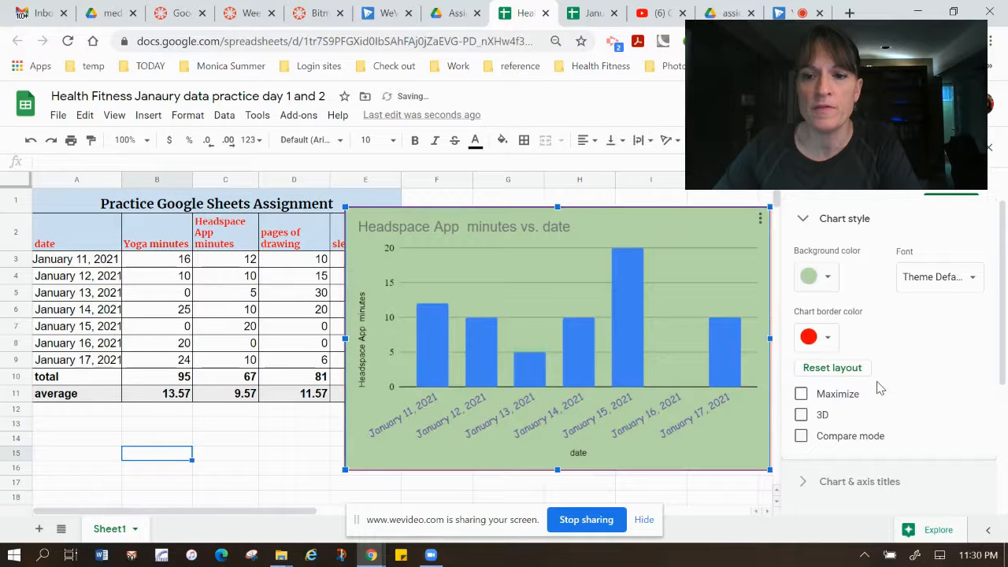
Step: Make the chart 3D, set its overall font to Wide, and collapse the chart style settings
click(800, 415)
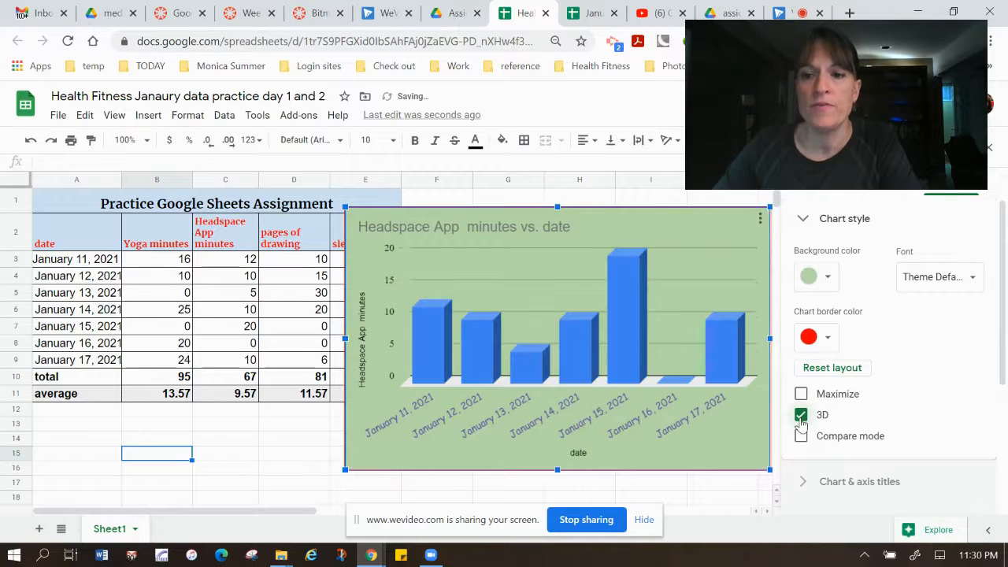
click(975, 277)
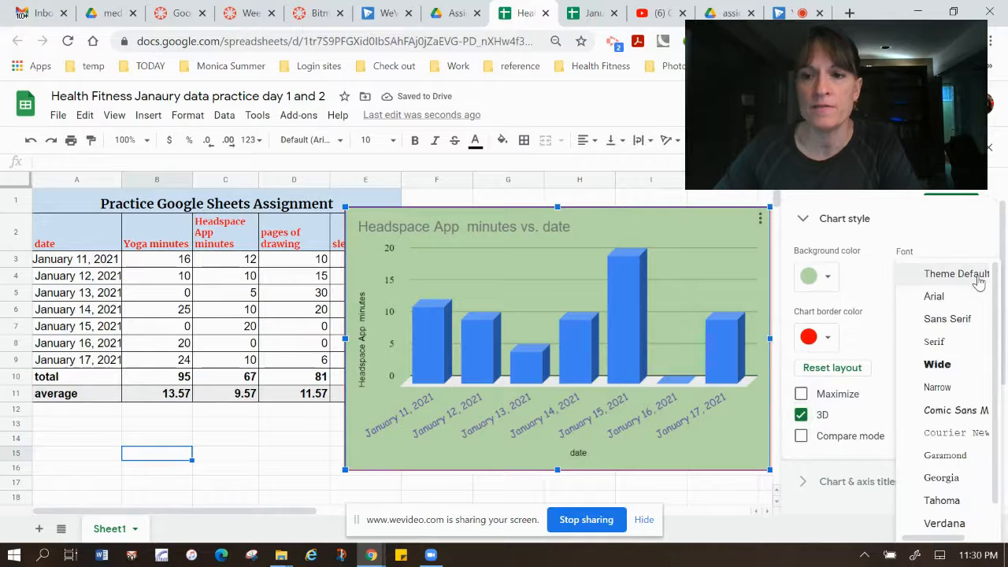
click(936, 370)
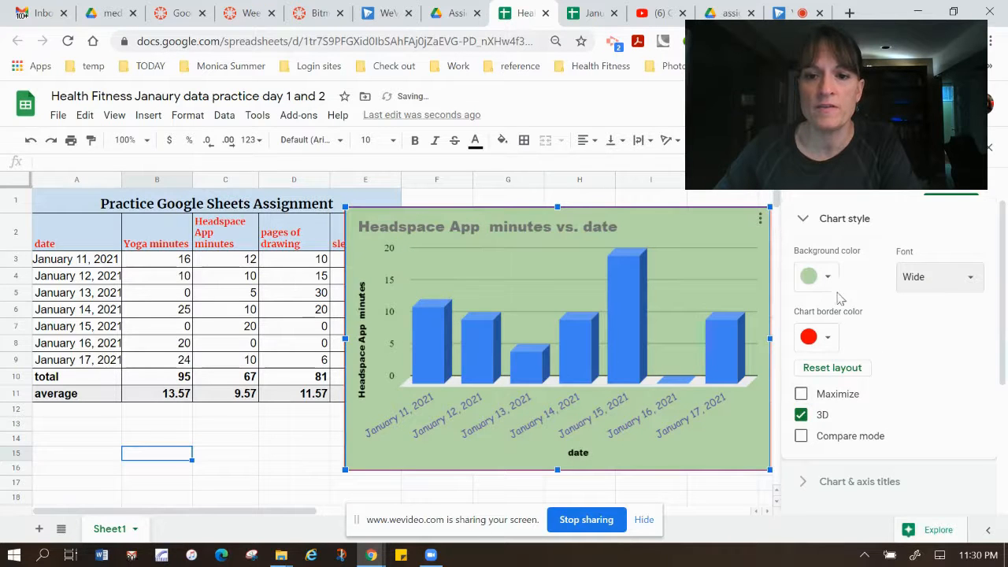
click(802, 224)
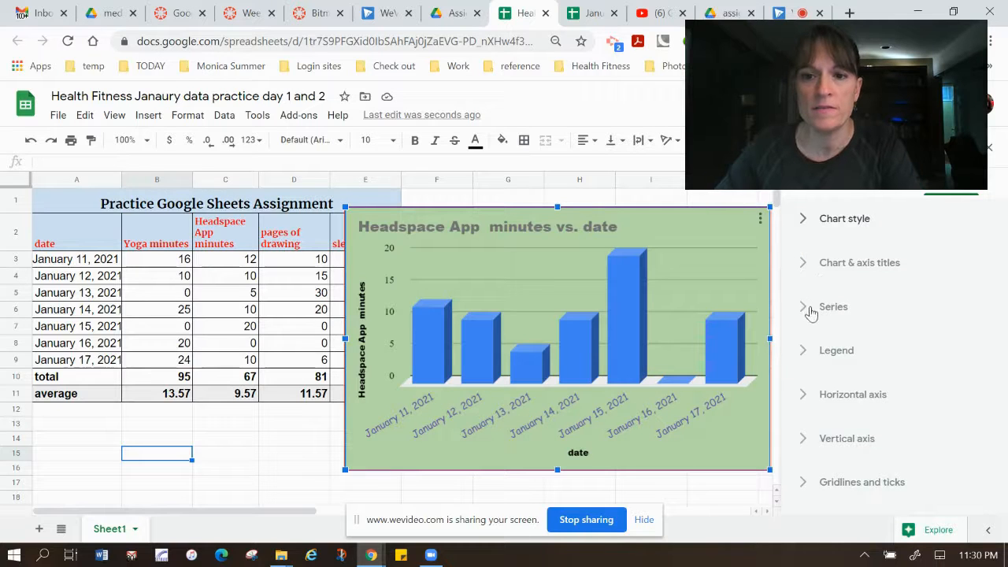
Step: Change the Headspace App minutes series color to the theme's yellow-orange
click(814, 268)
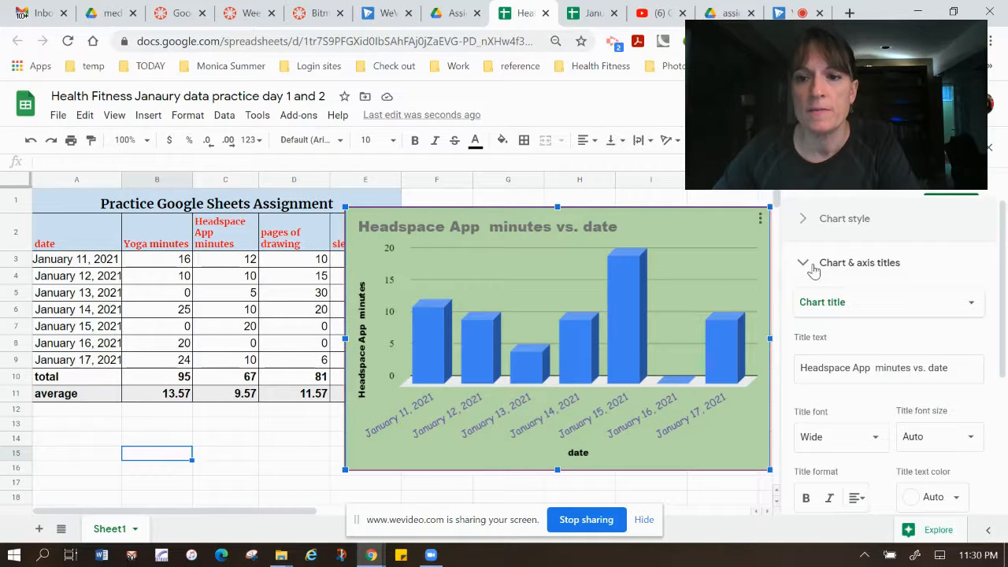
click(807, 266)
click(804, 307)
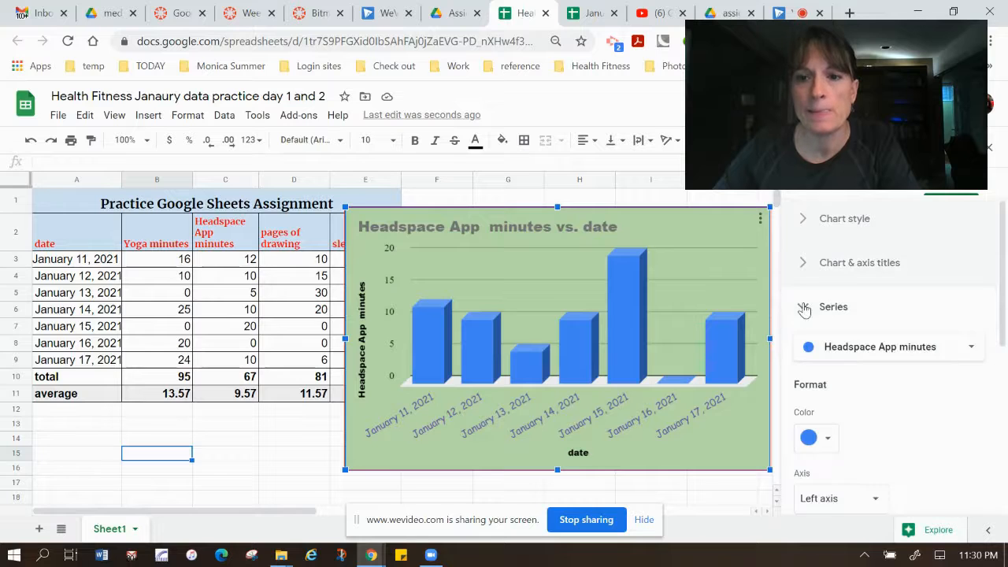
scroll(906, 394, down, 2)
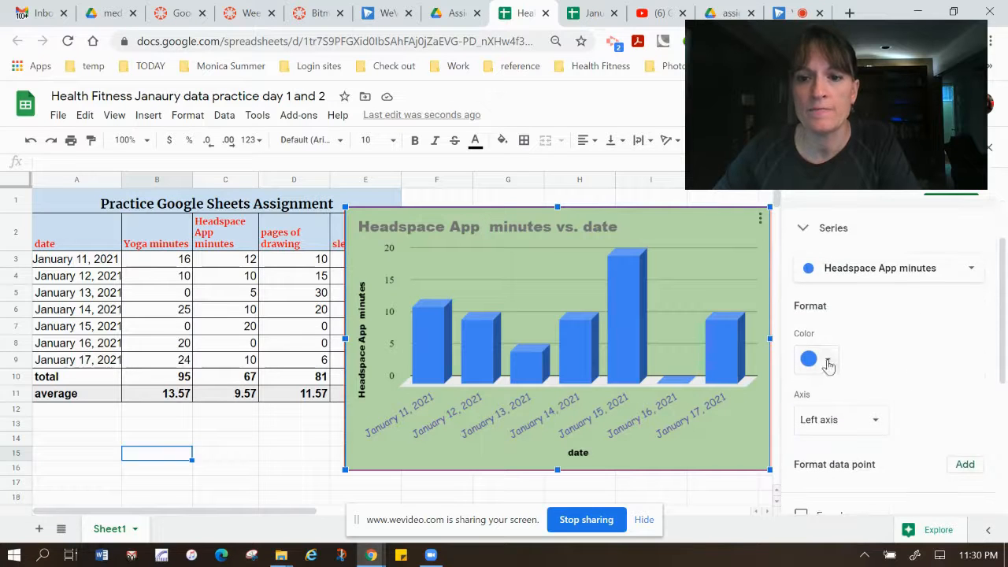
click(828, 363)
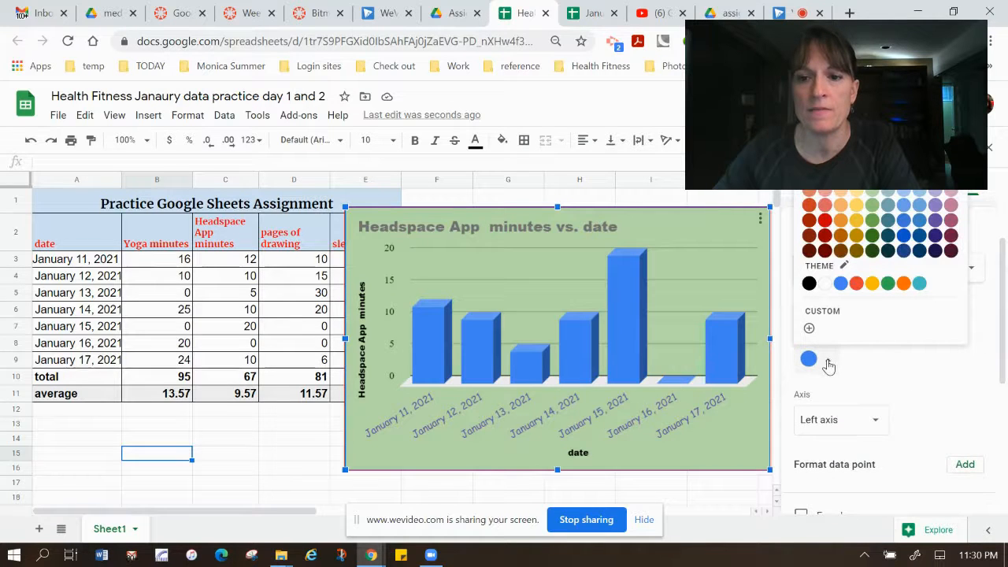
click(872, 285)
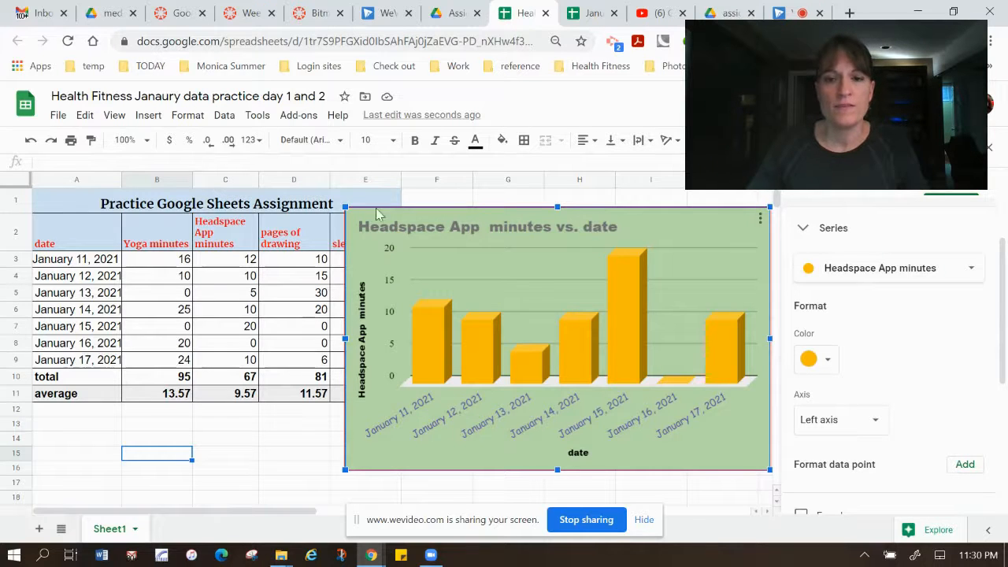
Step: Shrink the Headspace chart, move it clear of the data table starting over column G, and deselect it
drag(343, 205, 507, 307)
drag(633, 365, 611, 254)
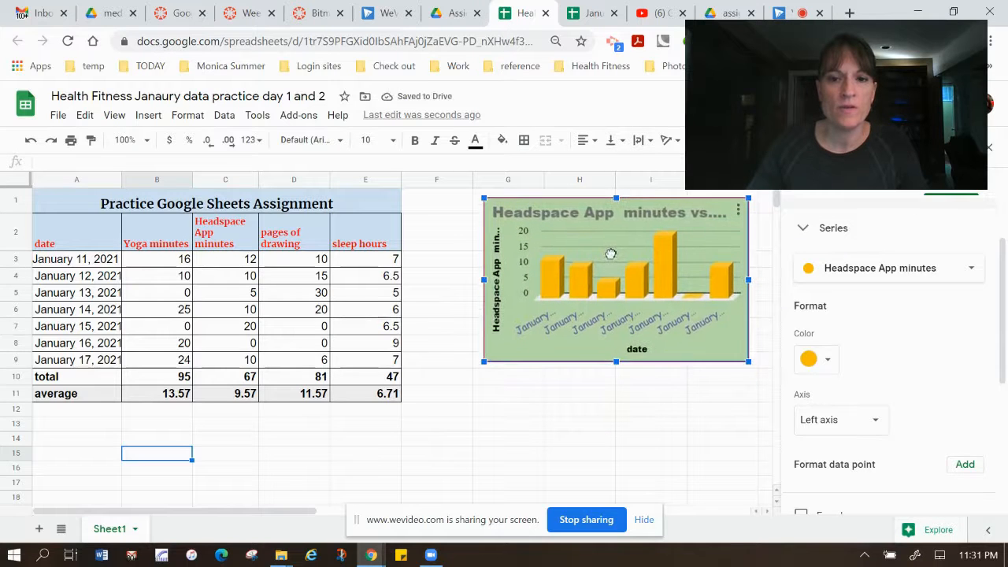
click(540, 397)
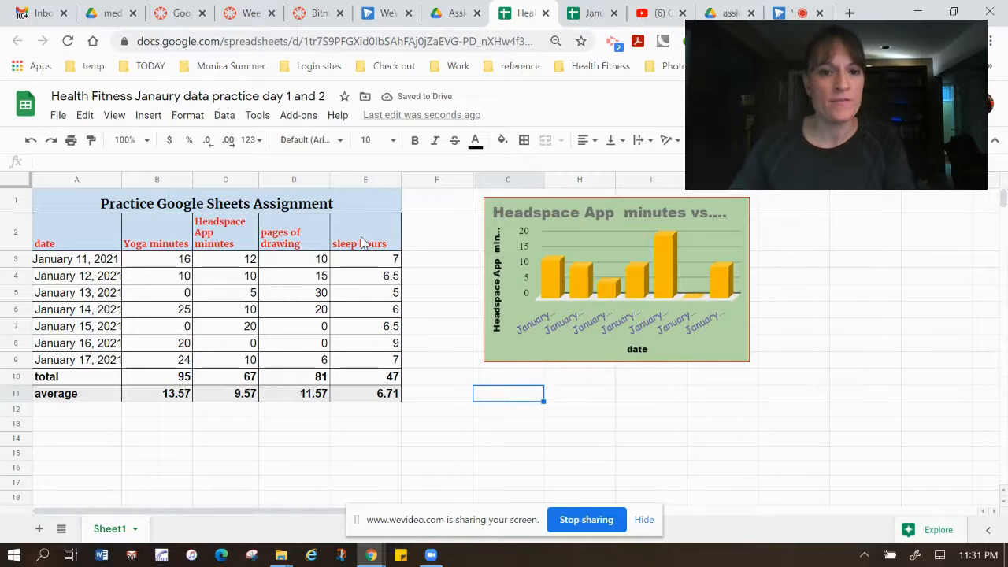
Step: Select the sleep hours data in E2:E9 together with the dates in A2:A9
click(362, 243)
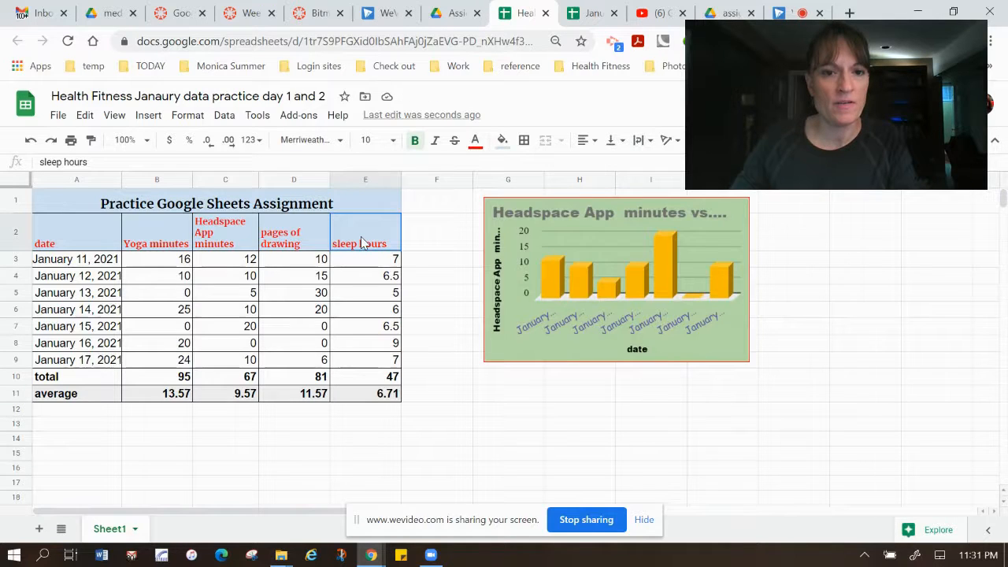
drag(363, 242, 375, 367)
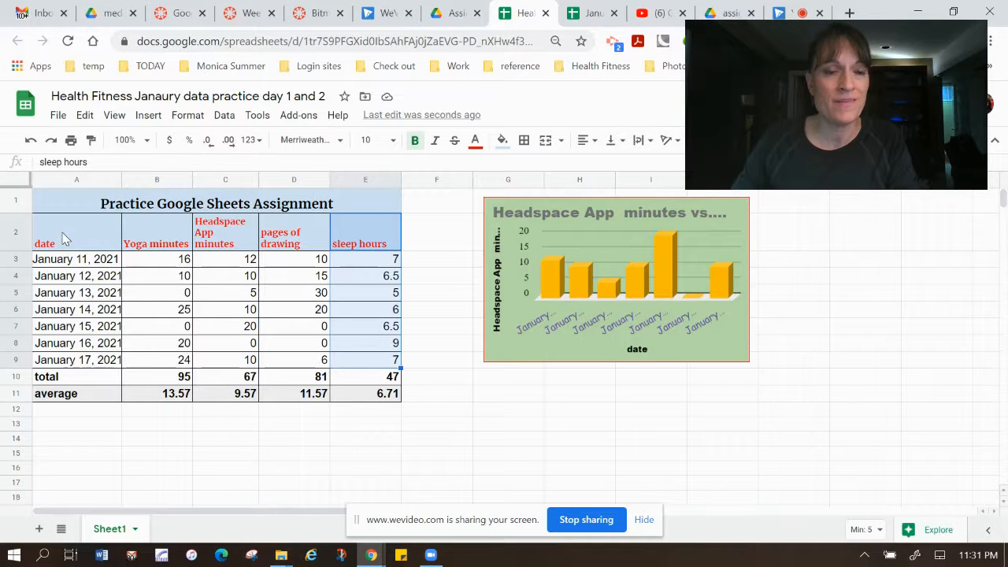
drag(65, 240, 54, 364)
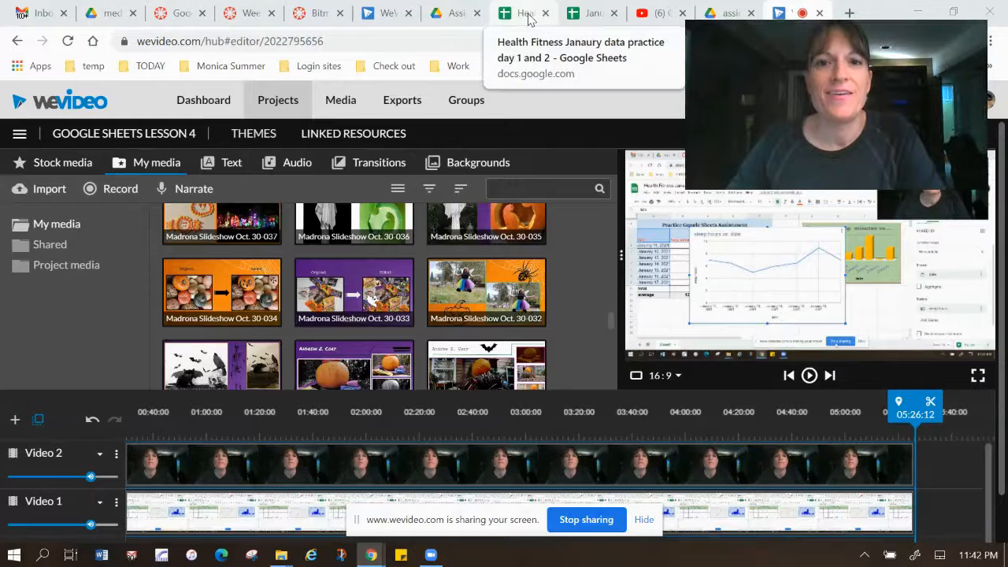
Step: Switch from WeVideo to the Health Fitness spreadsheet in Google Sheets and shorten the sleep hours chart to end around row 13
click(524, 13)
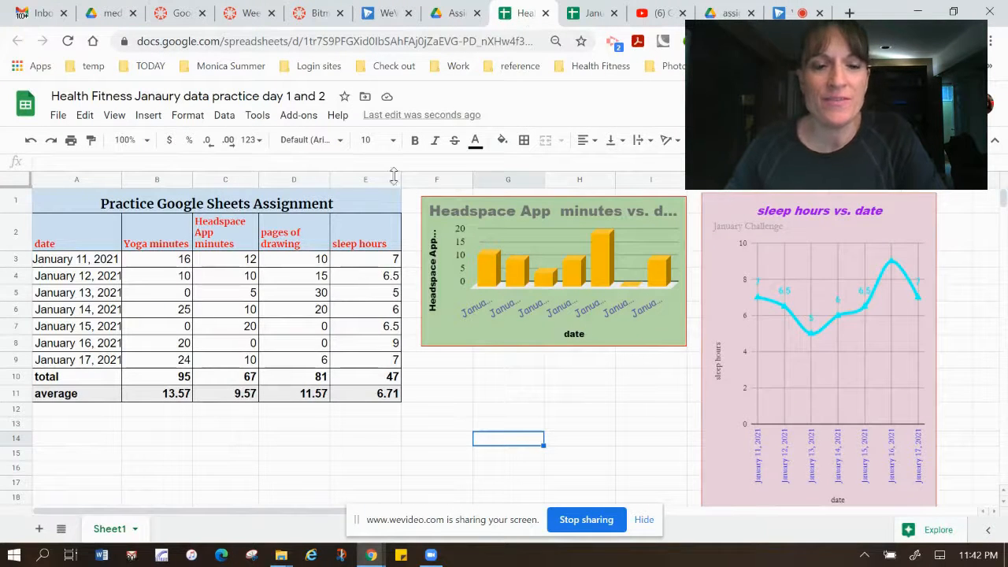
click(858, 512)
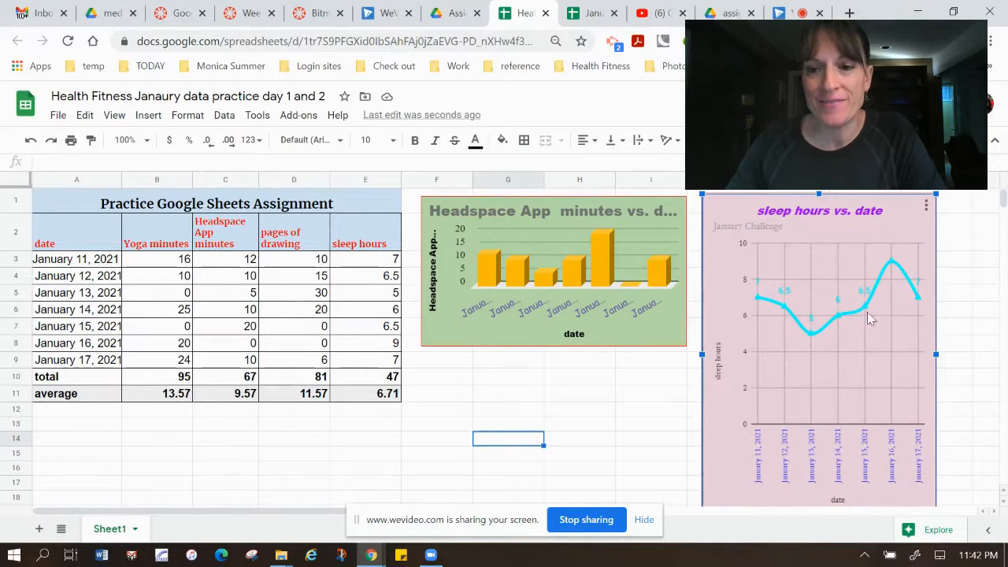
drag(820, 194, 816, 232)
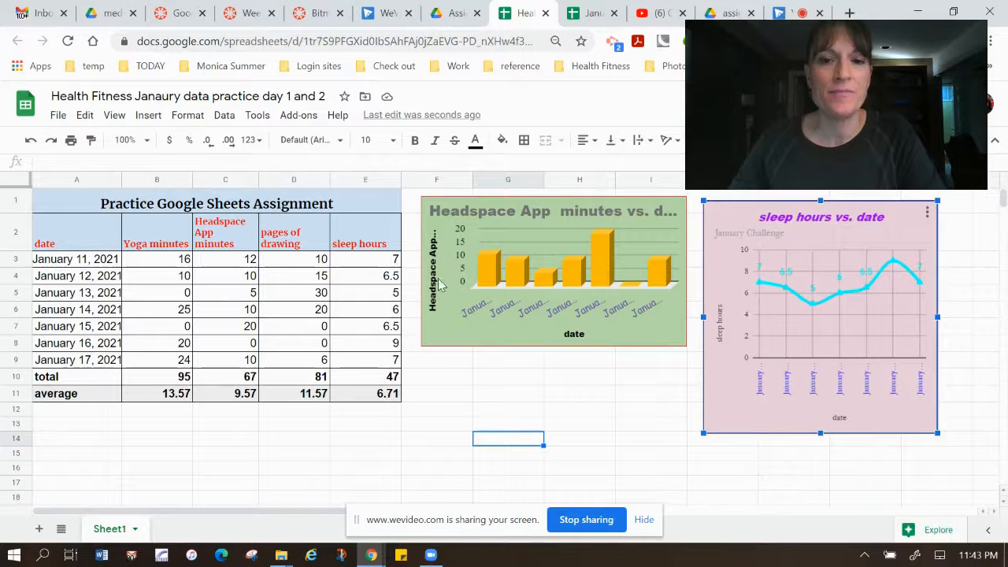
Step: Try the Date time number format on the dates in A3:A9
drag(85, 266, 85, 364)
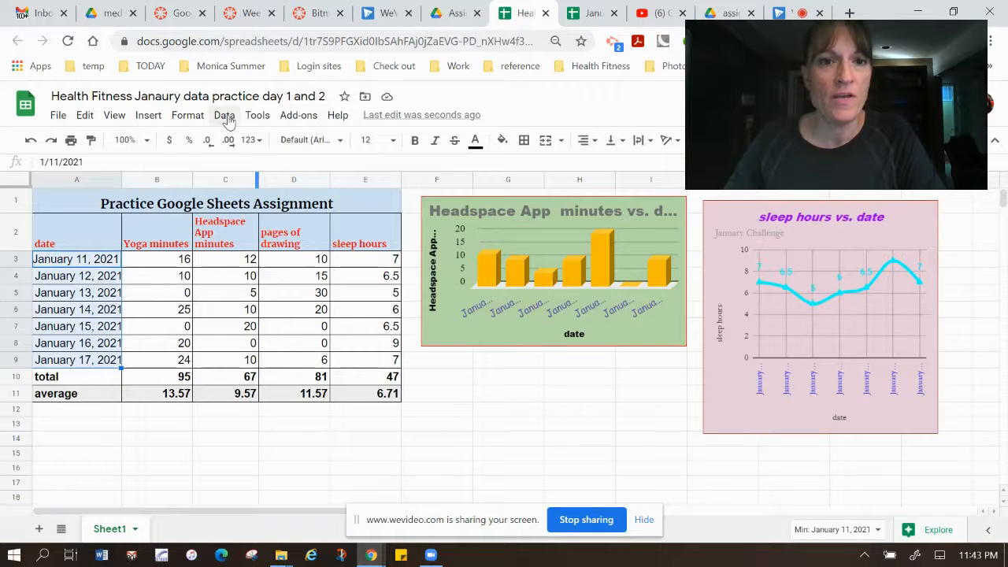
click(197, 119)
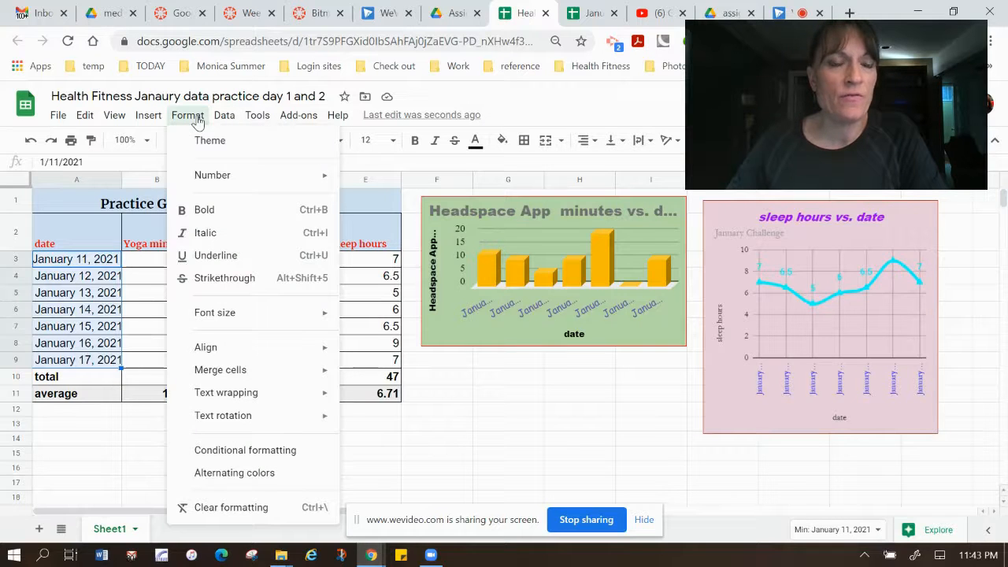
mouse_move(211, 180)
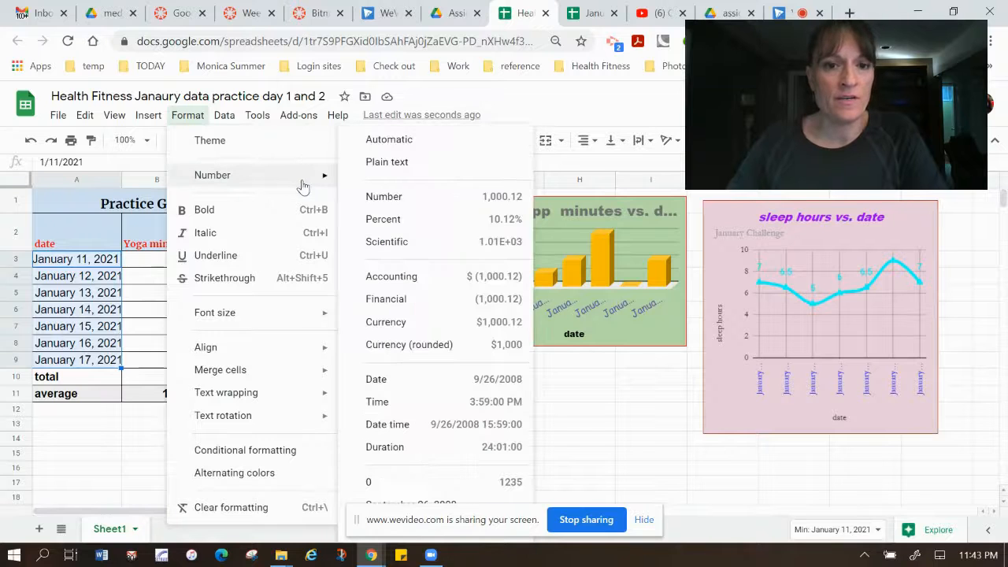
click(427, 425)
click(645, 521)
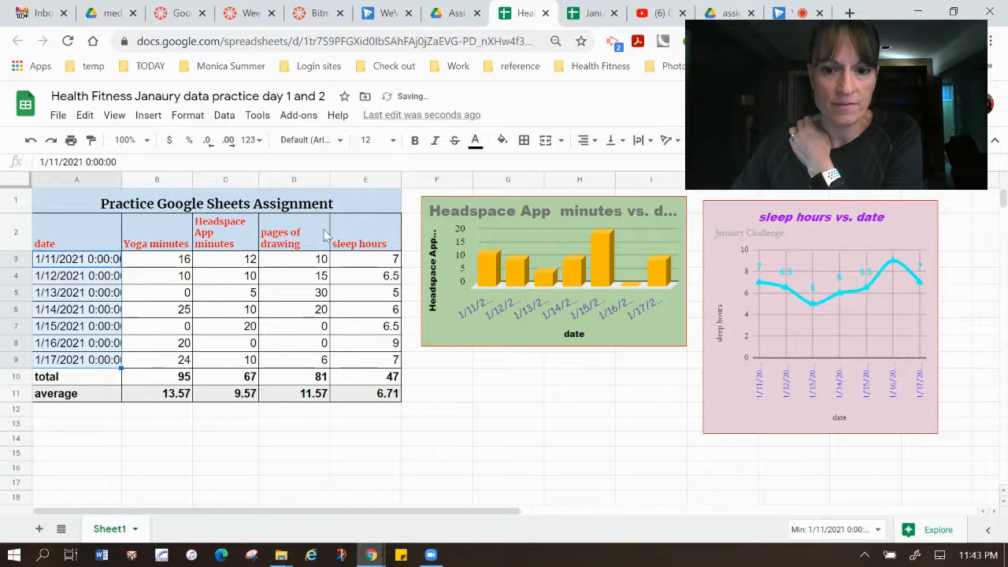
Step: Apply the short numeric Date format to the dates in A3:A9
click(190, 117)
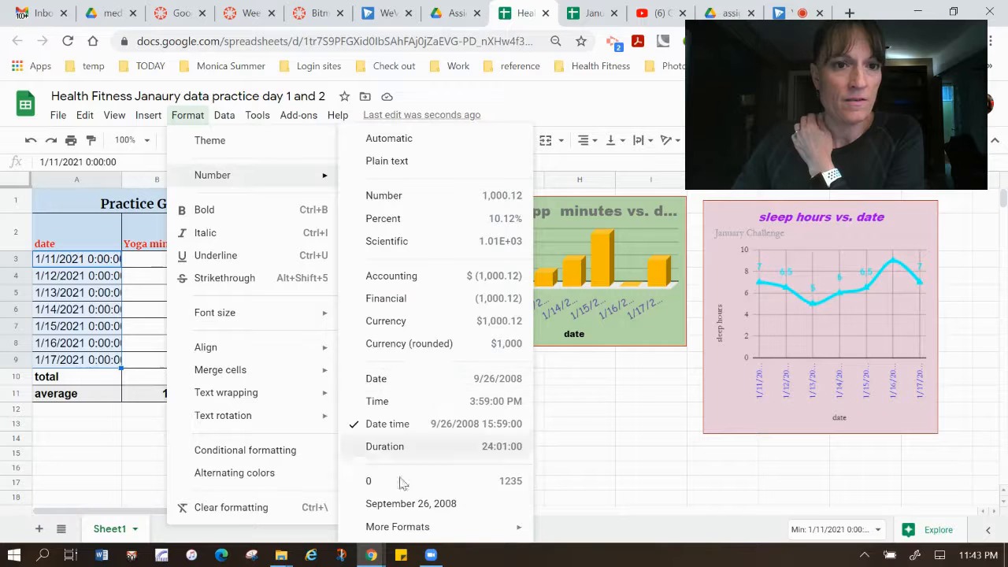
mouse_move(394, 527)
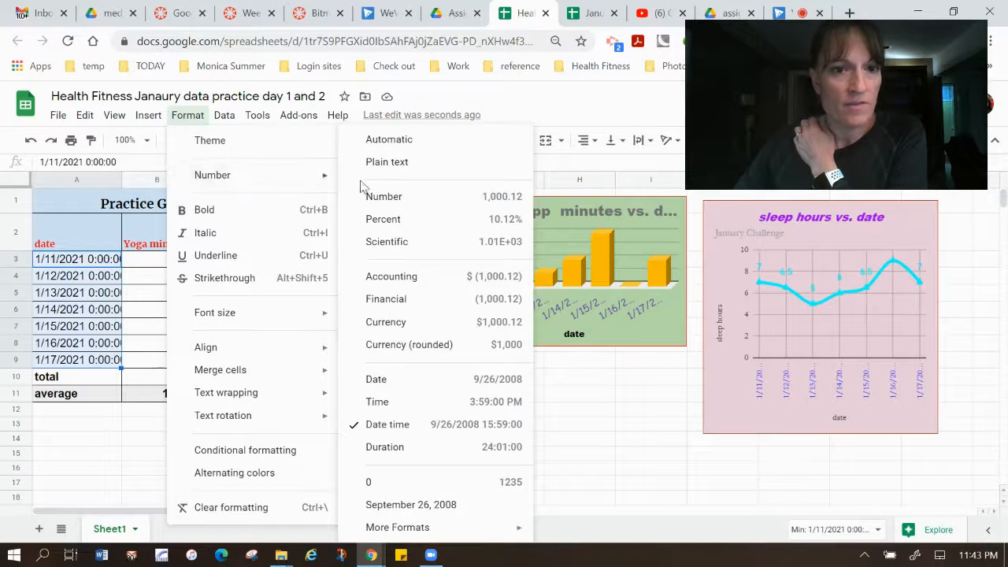
mouse_move(323, 186)
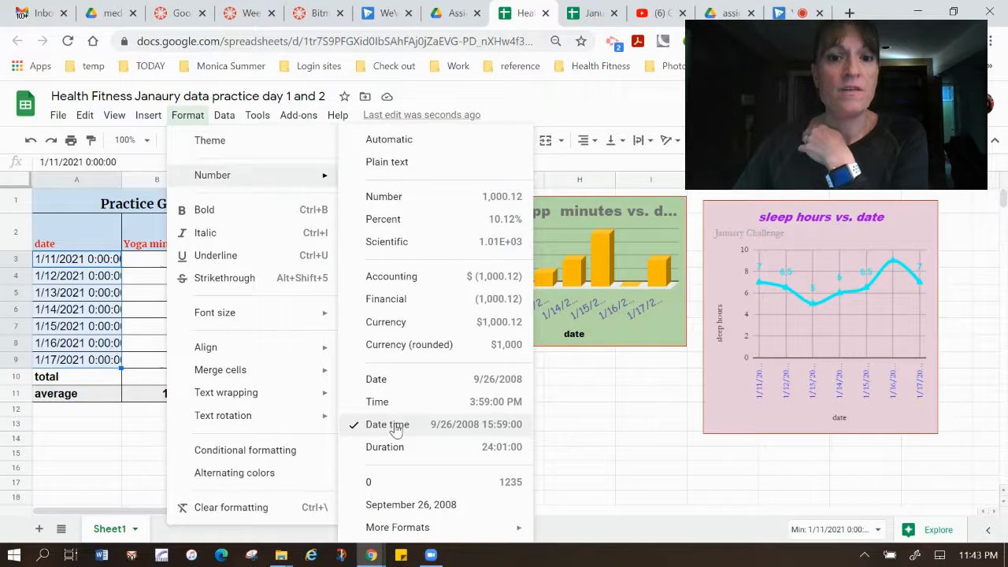
click(401, 388)
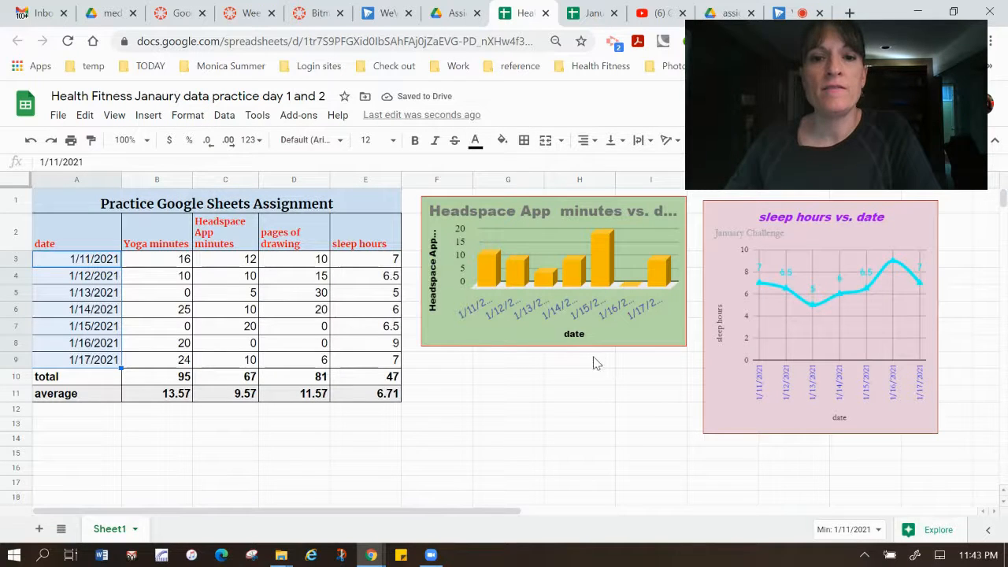
Step: Increase the height of the Headspace chart to about row 10 and the sleep hours chart to about row 14
click(565, 339)
drag(554, 344, 544, 383)
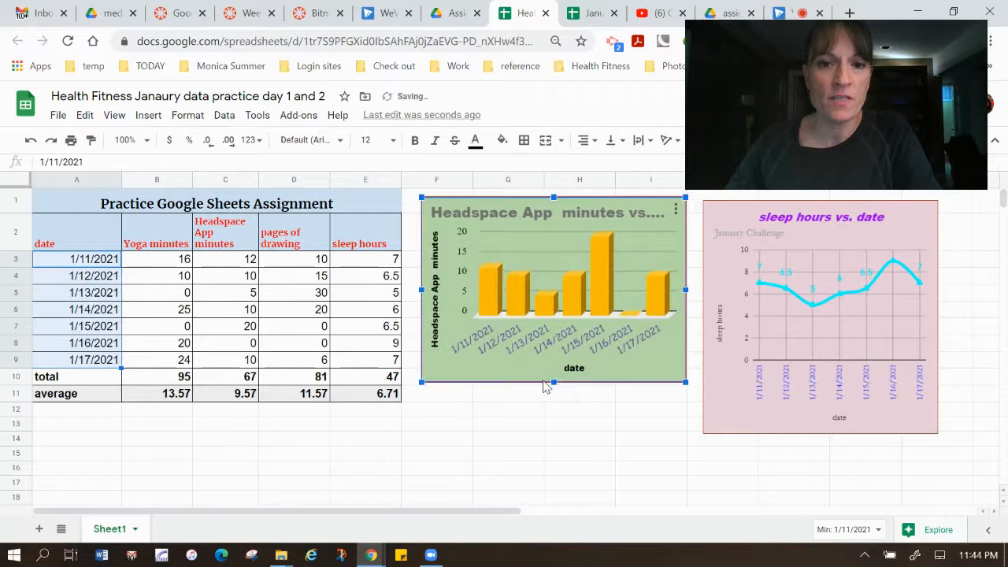
click(804, 426)
mouse_move(821, 432)
mouse_down()
mouse_move(821, 382)
mouse_move(823, 447)
mouse_up()
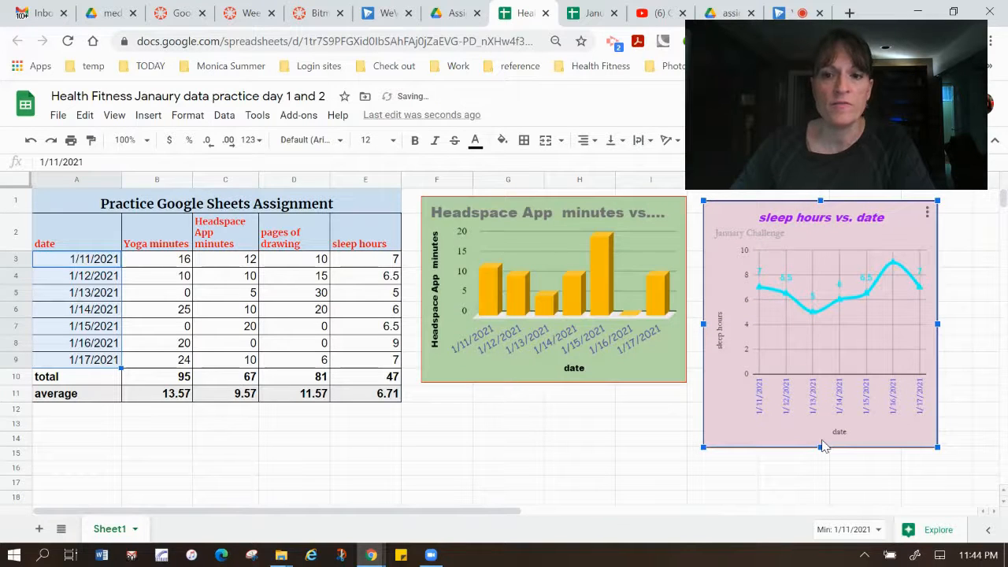